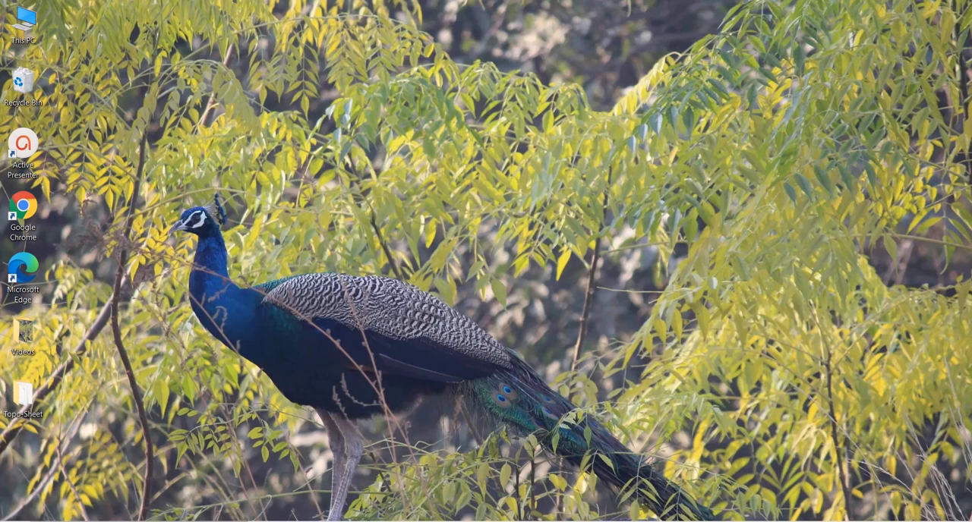
# - Launch ERDAS IMAGINE 2014 and maximize its window
pyautogui.click(138, 521)
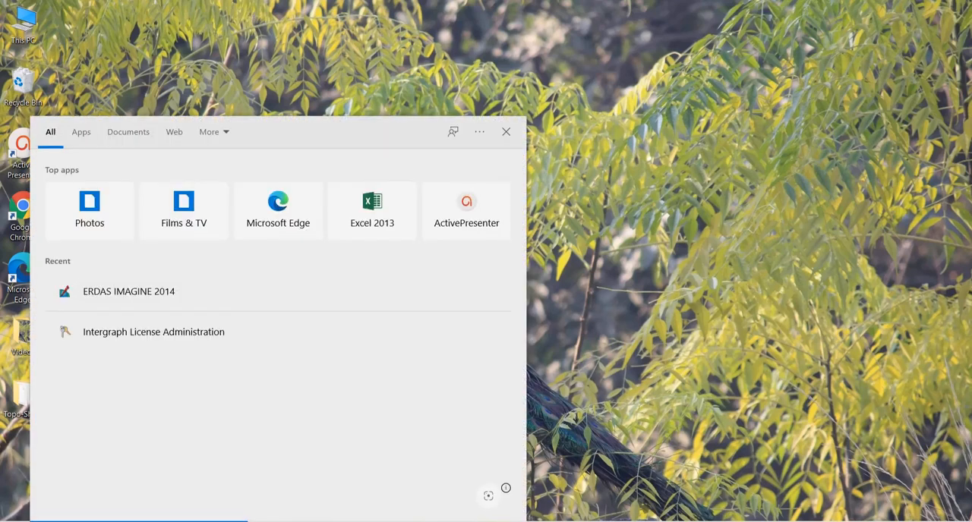
pyautogui.write('erdas')
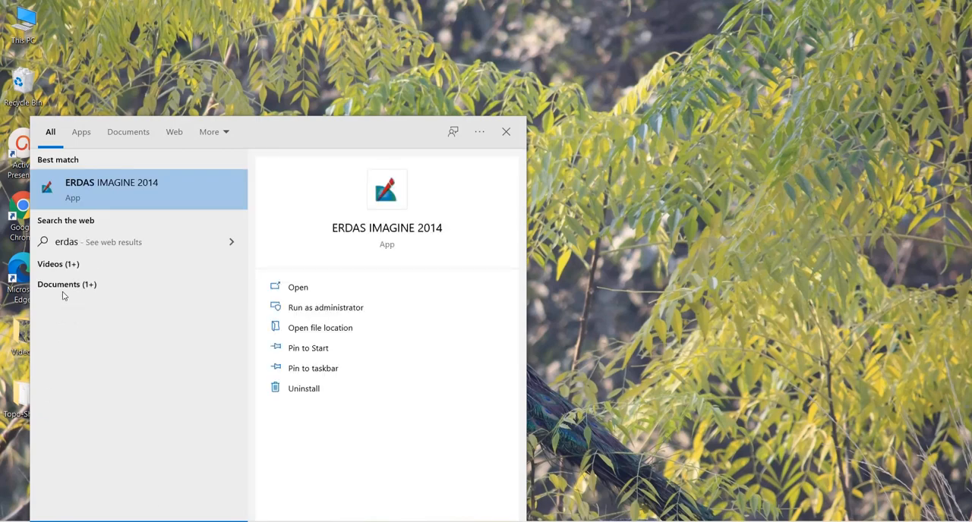
pyautogui.click(113, 196)
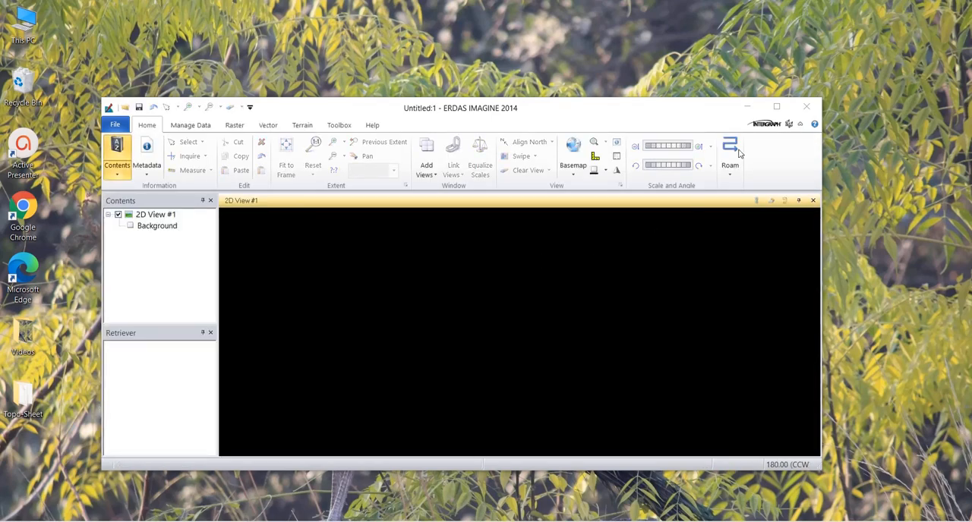
pyautogui.click(776, 108)
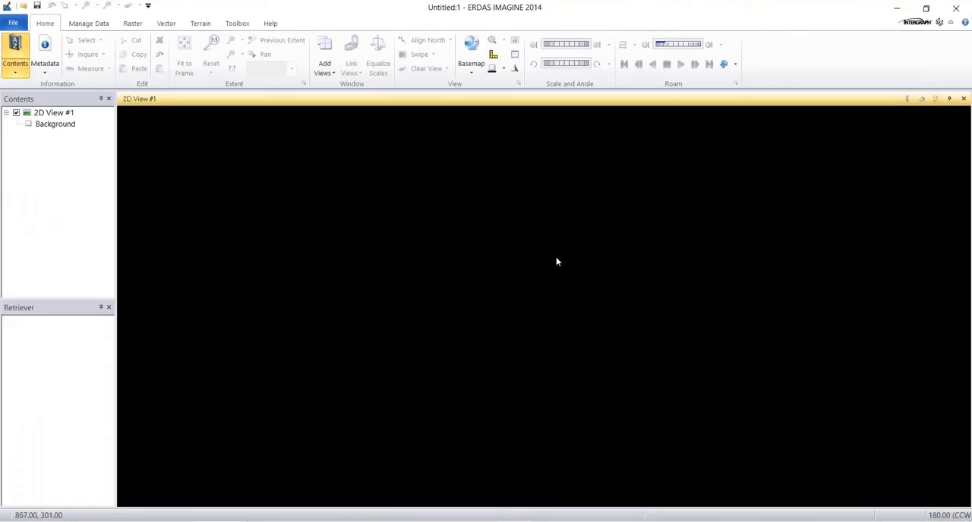
# - Open the recently used raster nh-44-10.jpg from the Topo-Sheet folder in the 2D view and fit it to the frame
pyautogui.rightClick(442, 298)
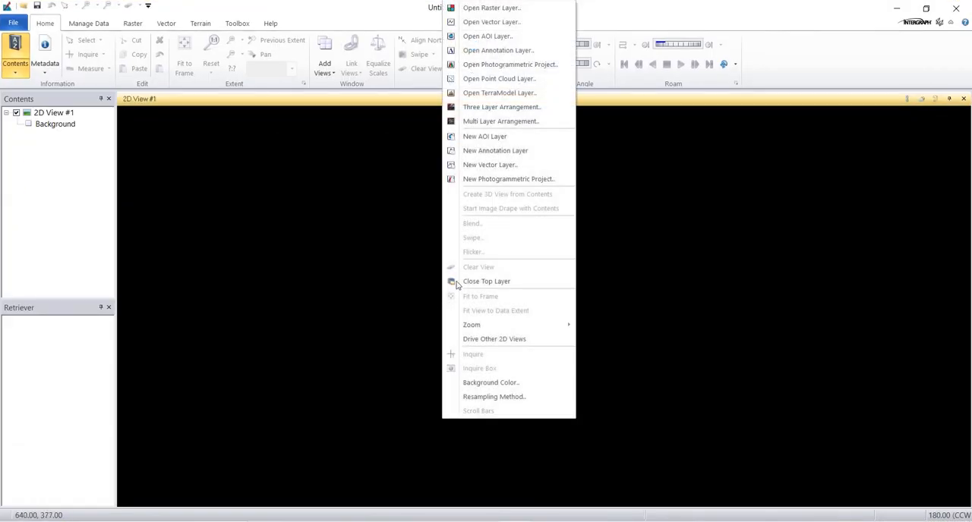
pyautogui.click(490, 8)
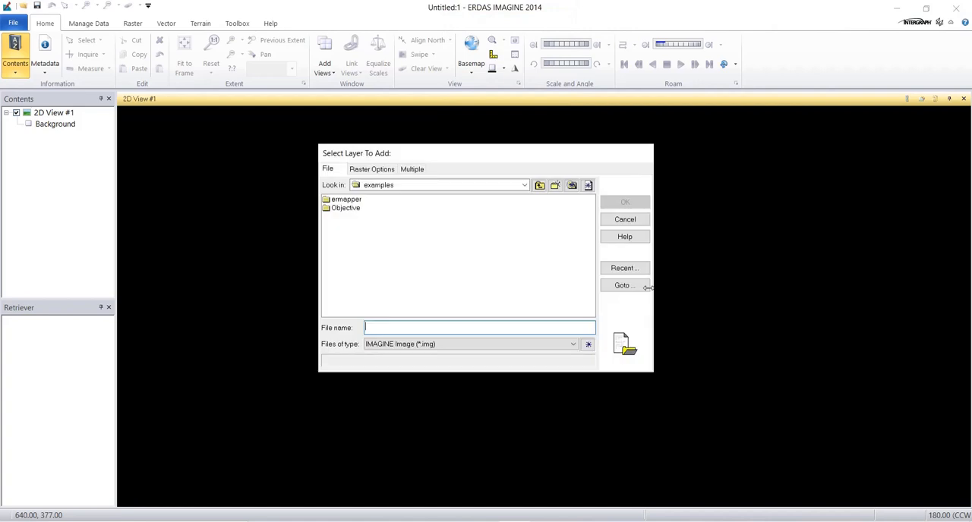
pyautogui.click(625, 268)
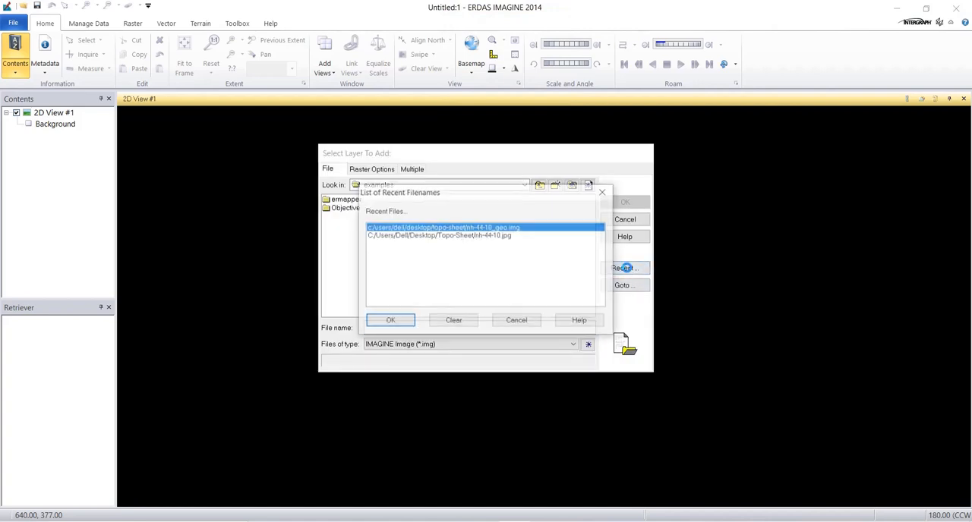
pyautogui.click(483, 235)
pyautogui.click(395, 321)
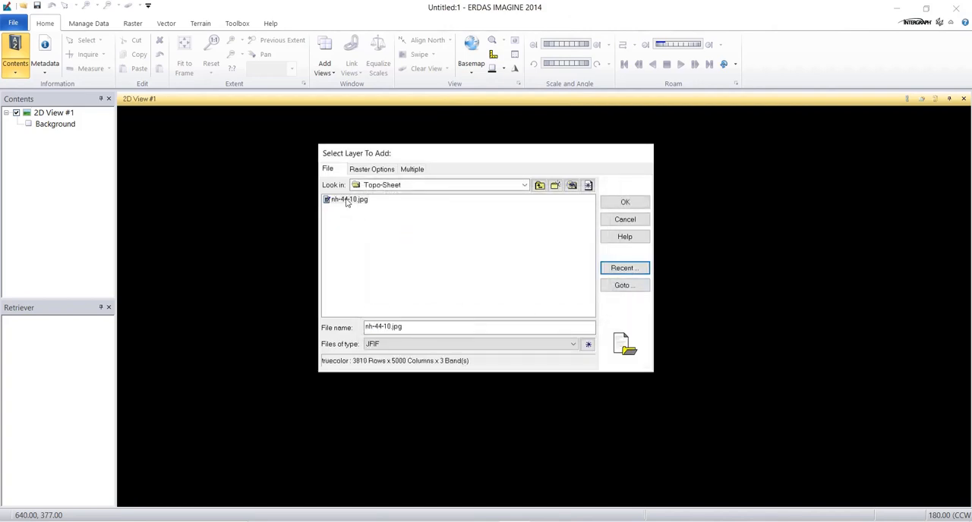
pyautogui.doubleClick(346, 201)
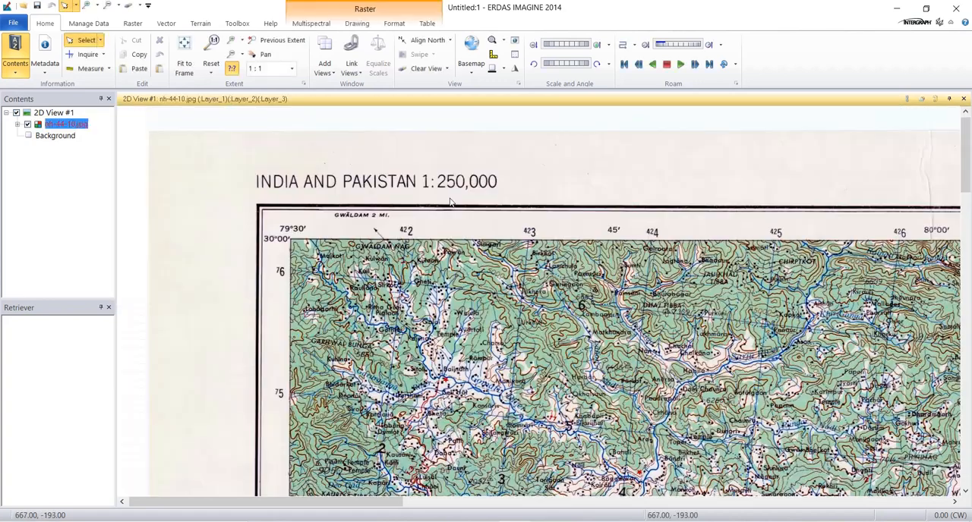
pyautogui.rightClick(449, 201)
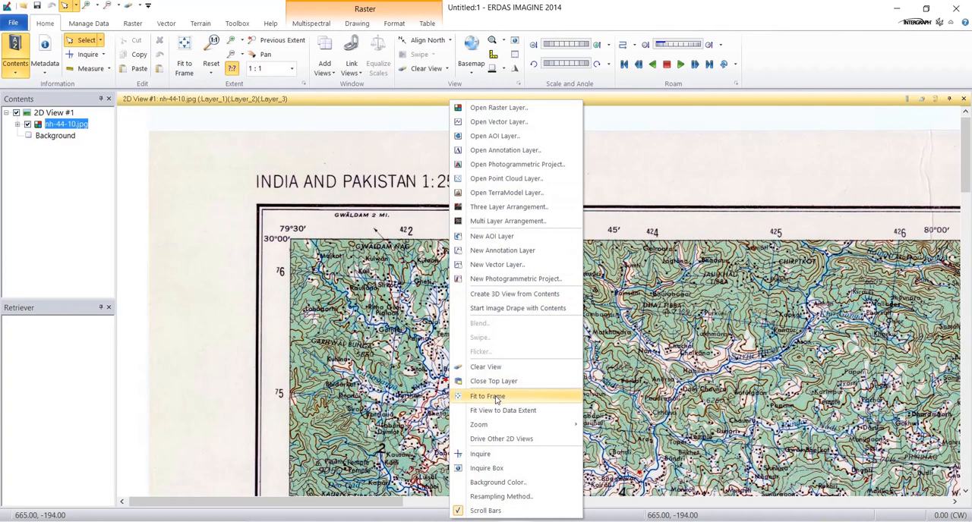
pyautogui.click(488, 396)
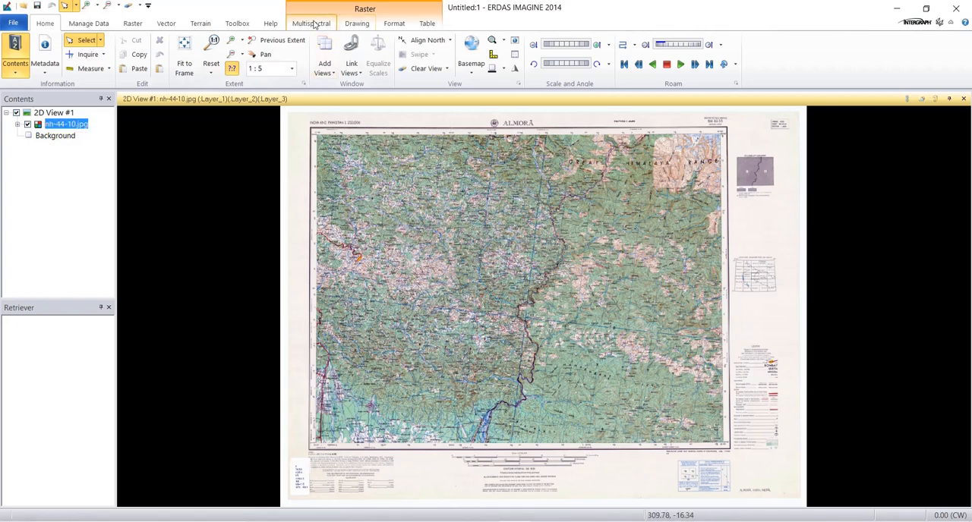
# - Start control point collection for the topo sheet image with the Polynomial geometric model
pyautogui.click(309, 27)
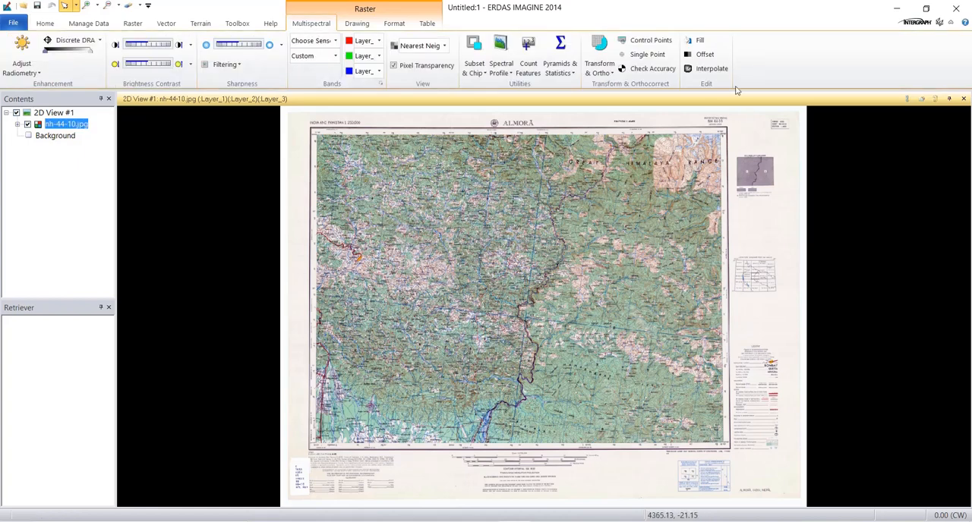
pyautogui.click(651, 47)
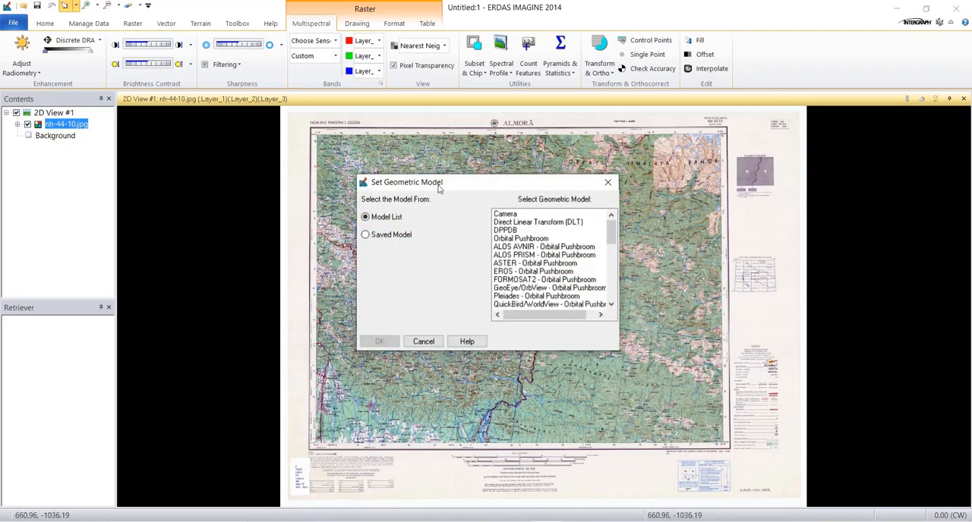
pyautogui.moveTo(612, 234); pyautogui.dragTo(613, 289)
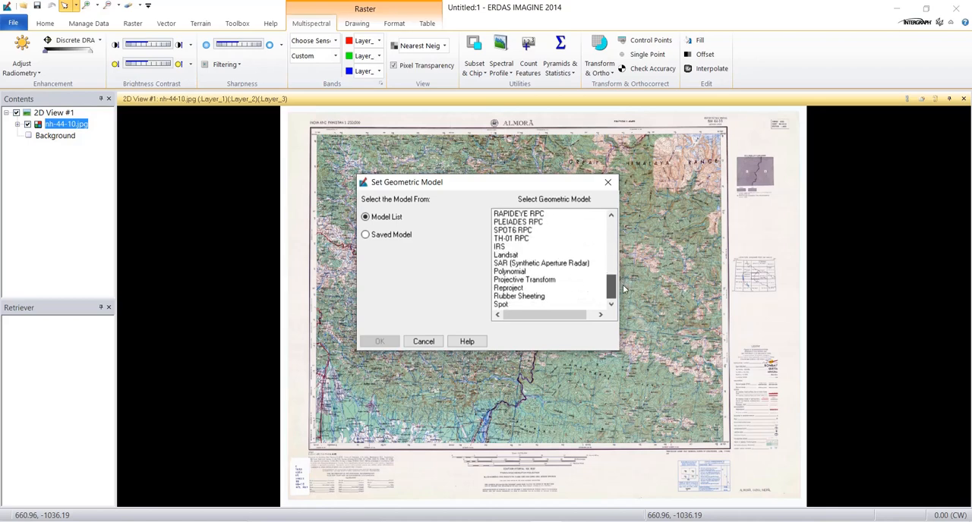
pyautogui.click(521, 272)
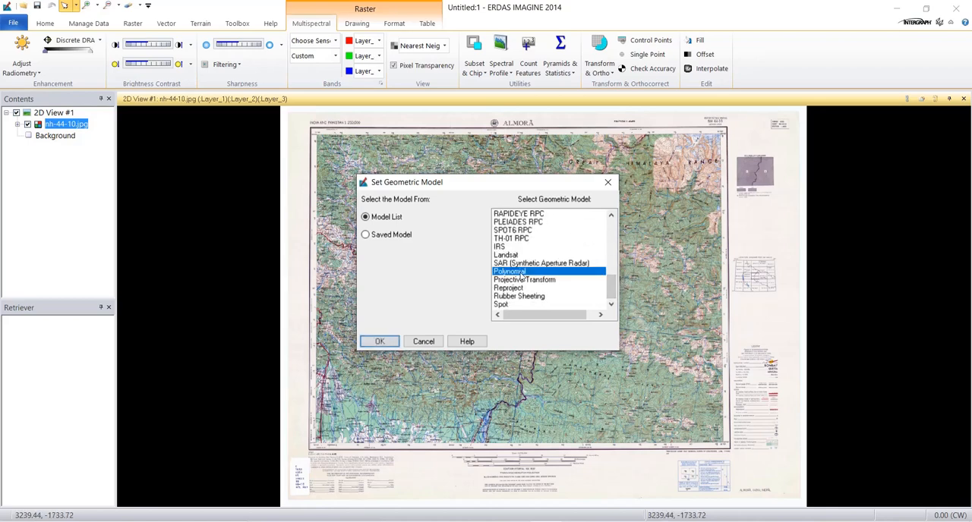
pyautogui.click(380, 341)
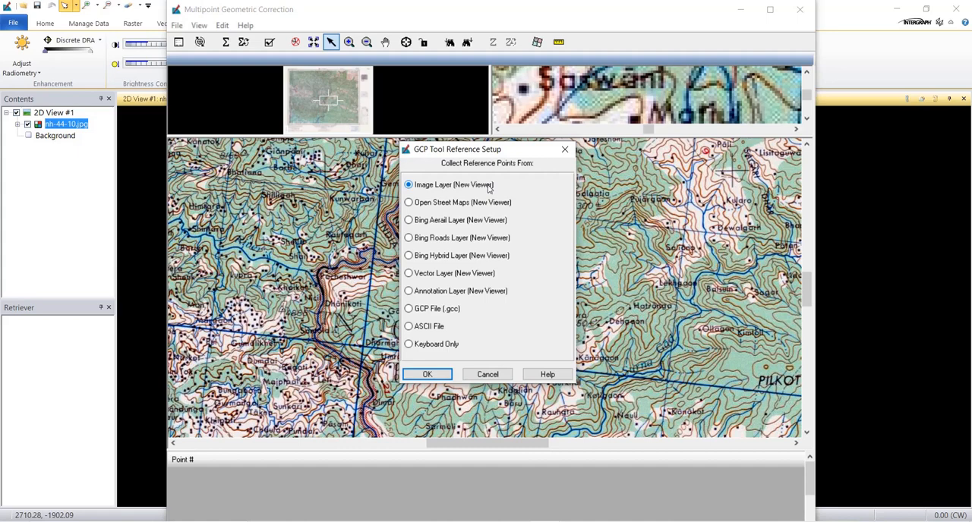
# - Collect reference points from an image layer, using nh-44-10_geo.img as the reference, and accept its Geographic (Lat/Lon) WGS 84 coordinate system
pyautogui.click(436, 375)
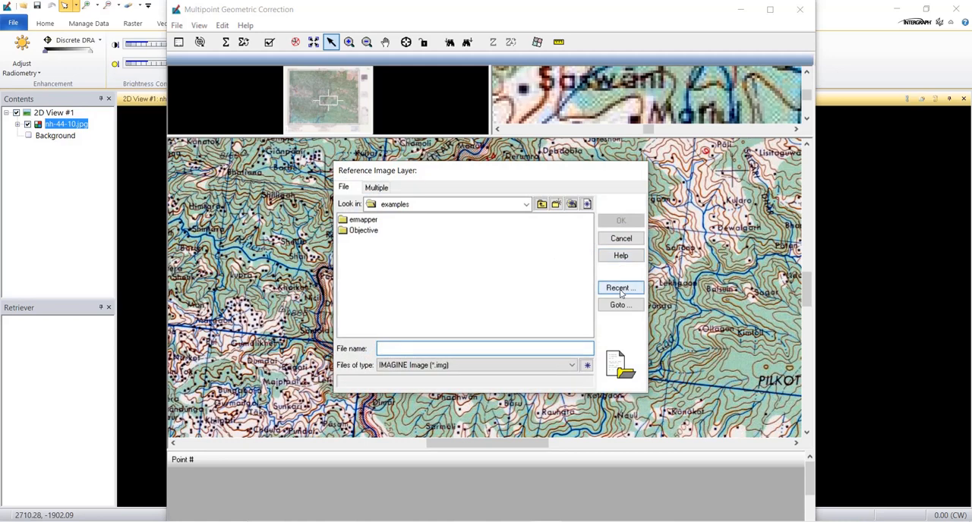
pyautogui.click(621, 292)
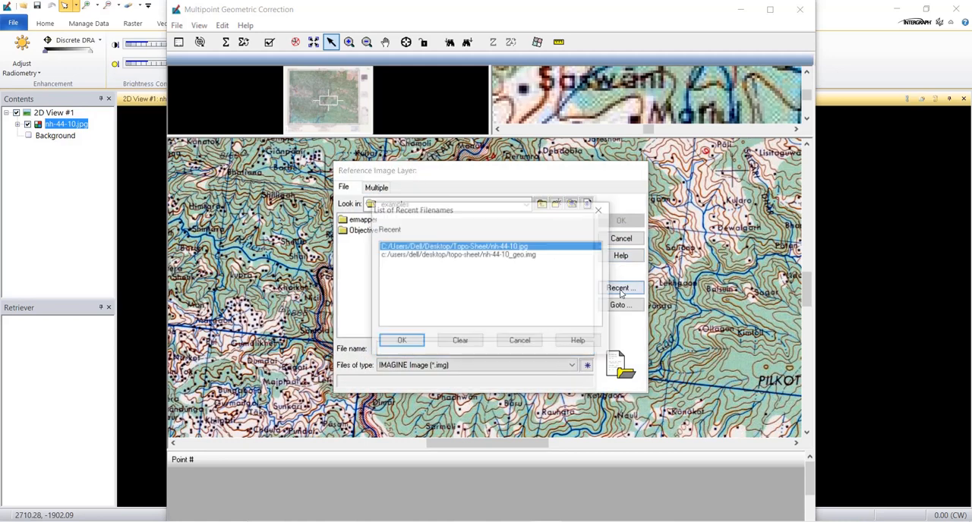
pyautogui.click(505, 255)
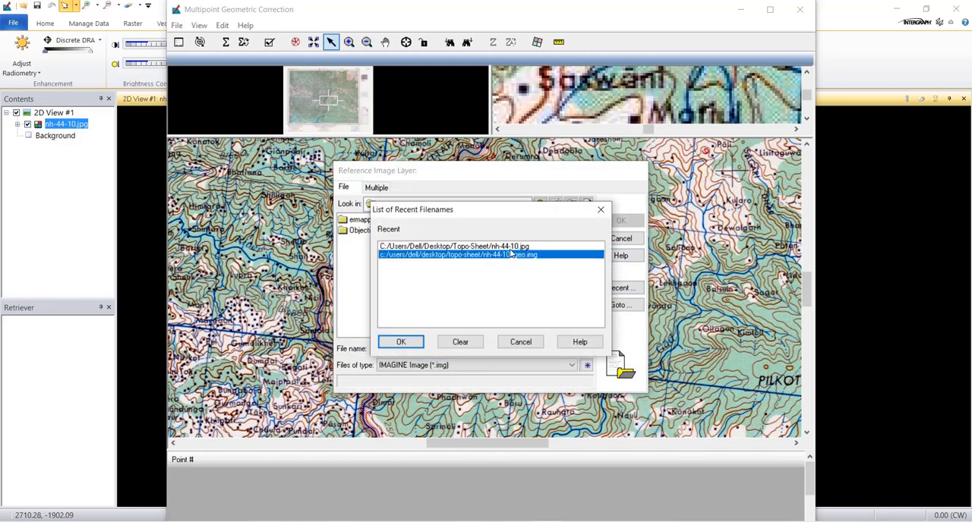
pyautogui.click(401, 342)
pyautogui.click(401, 221)
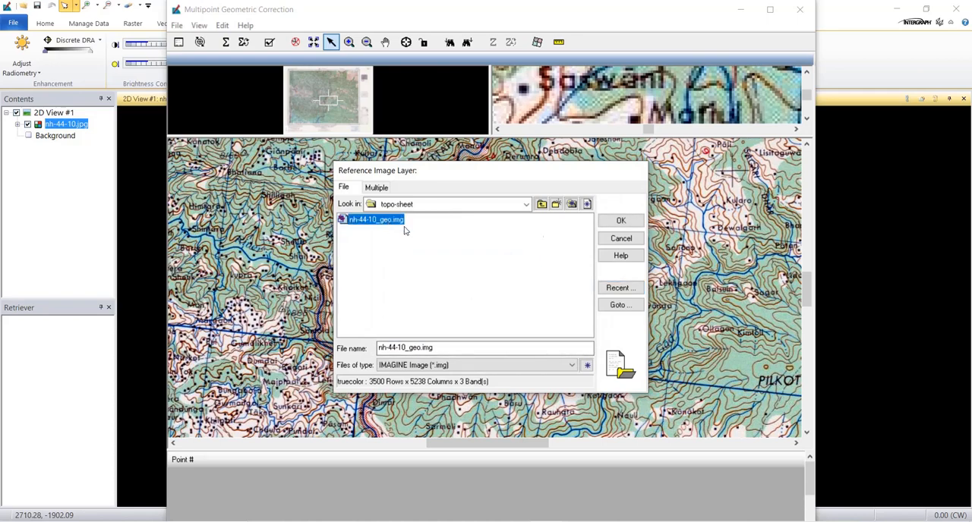
pyautogui.click(620, 221)
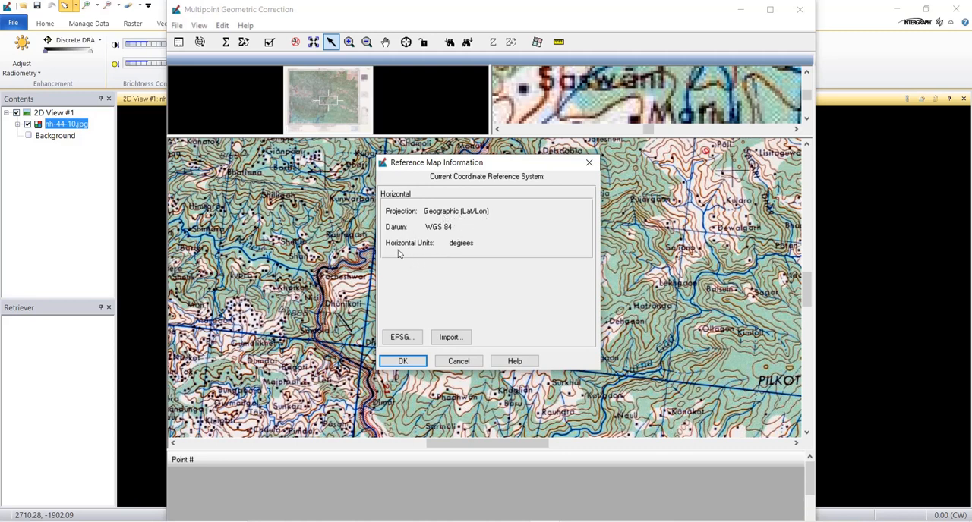
pyautogui.click(418, 363)
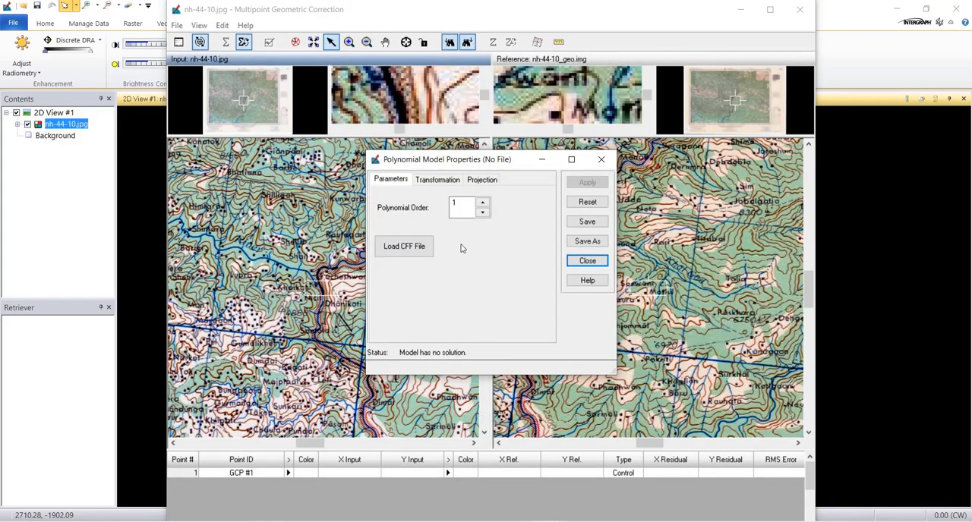
# - Keep the polynomial order at 1, close the model properties and maximize the Multipoint Geometric Correction window
pyautogui.click(464, 201)
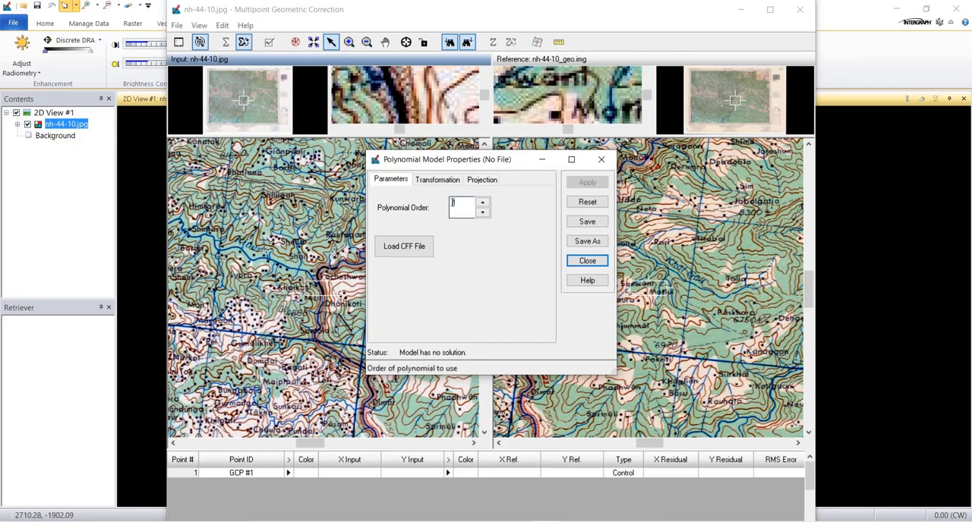
pyautogui.click(588, 261)
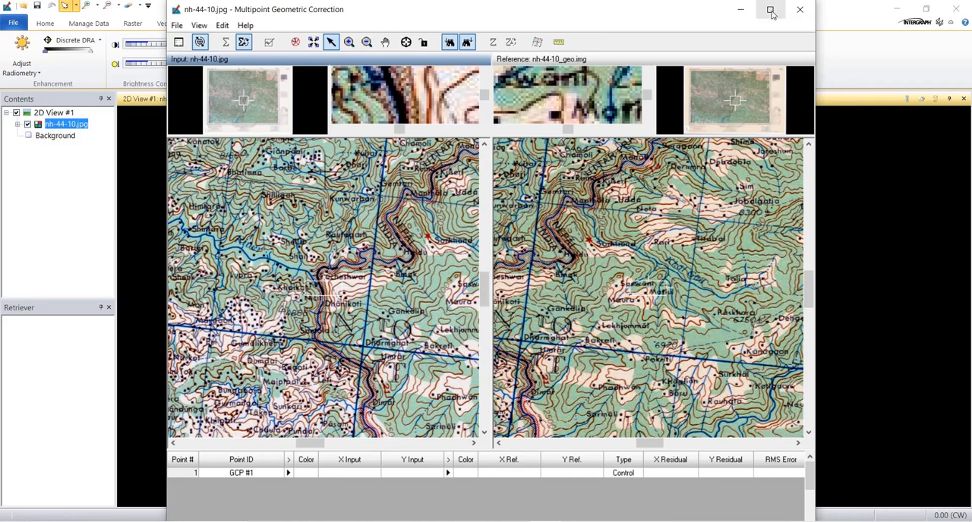
pyautogui.click(770, 10)
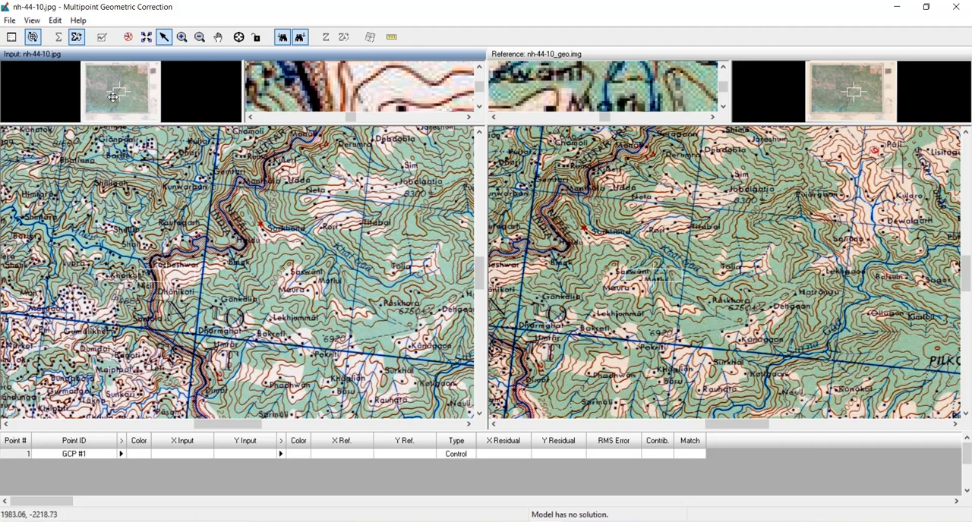
# - Examine the western side of the input topo sheet, from Almora to the 30°00' corner, for a distinct control point feature
pyautogui.moveTo(160, 179); pyautogui.dragTo(303, 229)
pyautogui.moveTo(150, 213); pyautogui.dragTo(207, 293)
pyautogui.moveTo(109, 233); pyautogui.dragTo(359, 290)
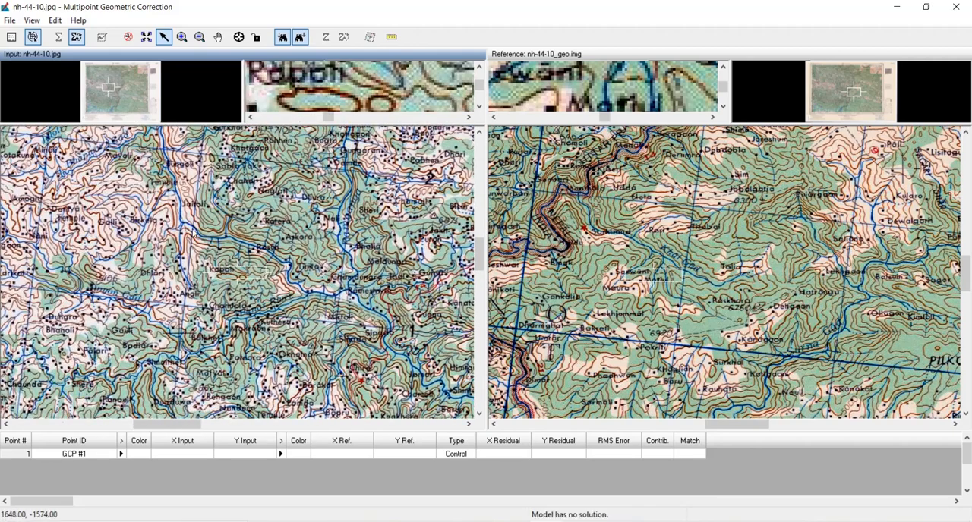
pyautogui.moveTo(102, 199); pyautogui.dragTo(304, 310)
pyautogui.moveTo(124, 257); pyautogui.dragTo(260, 278)
pyautogui.moveTo(174, 285); pyautogui.dragTo(416, 242)
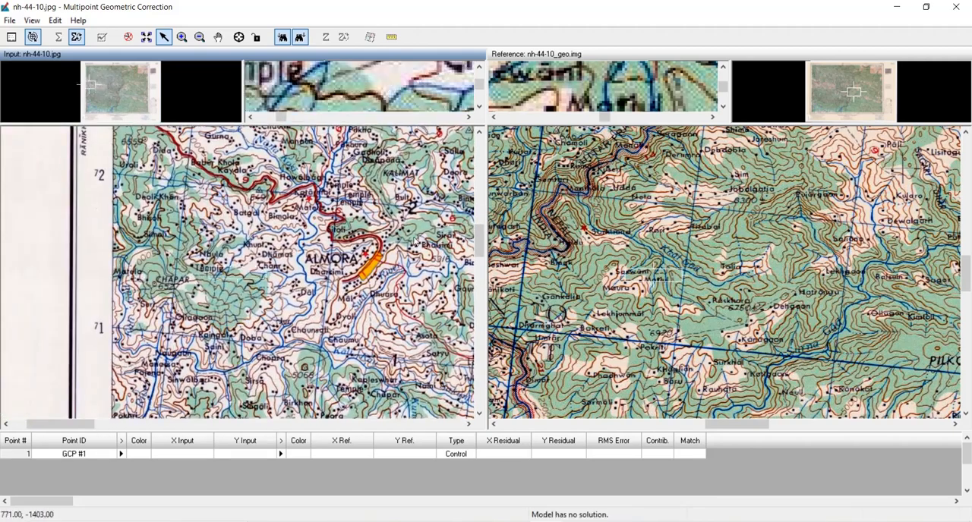
pyautogui.moveTo(220, 195); pyautogui.dragTo(203, 232)
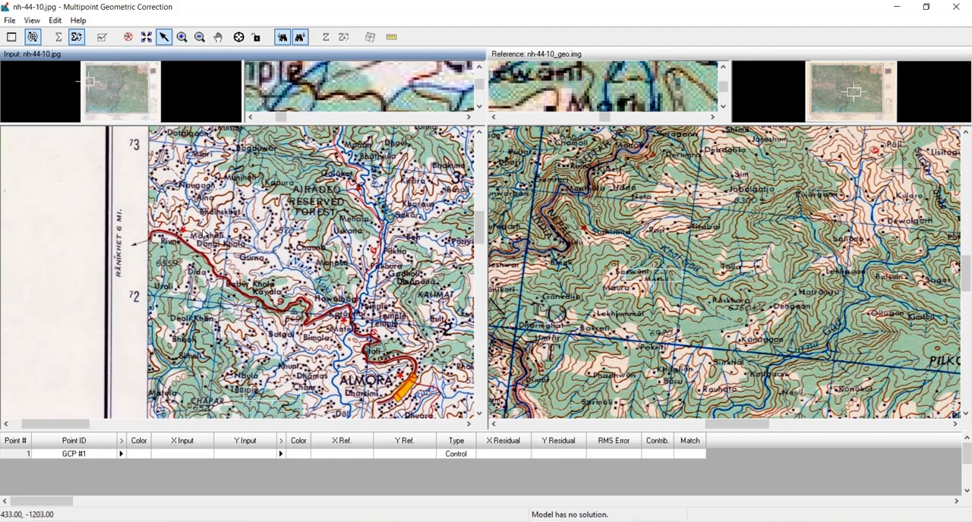
pyautogui.moveTo(280, 200); pyautogui.dragTo(286, 317)
pyautogui.moveTo(283, 232); pyautogui.dragTo(287, 325)
pyautogui.moveTo(266, 216); pyautogui.dragTo(277, 316)
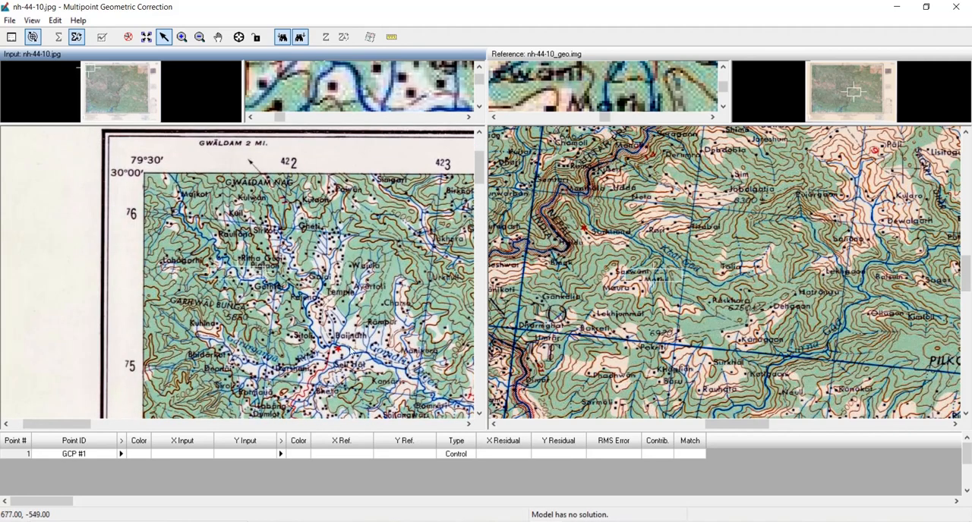
pyautogui.moveTo(351, 350); pyautogui.dragTo(268, 207)
pyautogui.moveTo(167, 257); pyautogui.dragTo(351, 282)
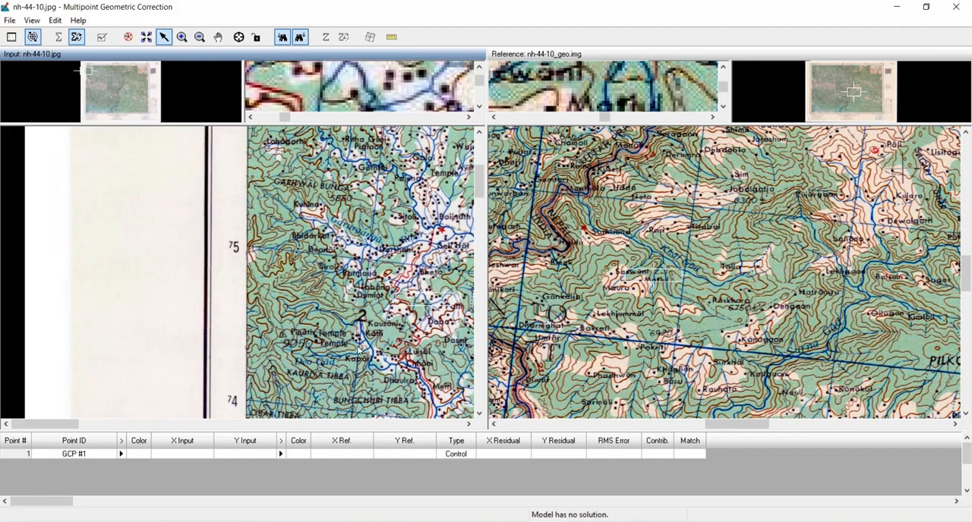
pyautogui.moveTo(359, 349); pyautogui.dragTo(281, 247)
pyautogui.moveTo(323, 303); pyautogui.dragTo(285, 248)
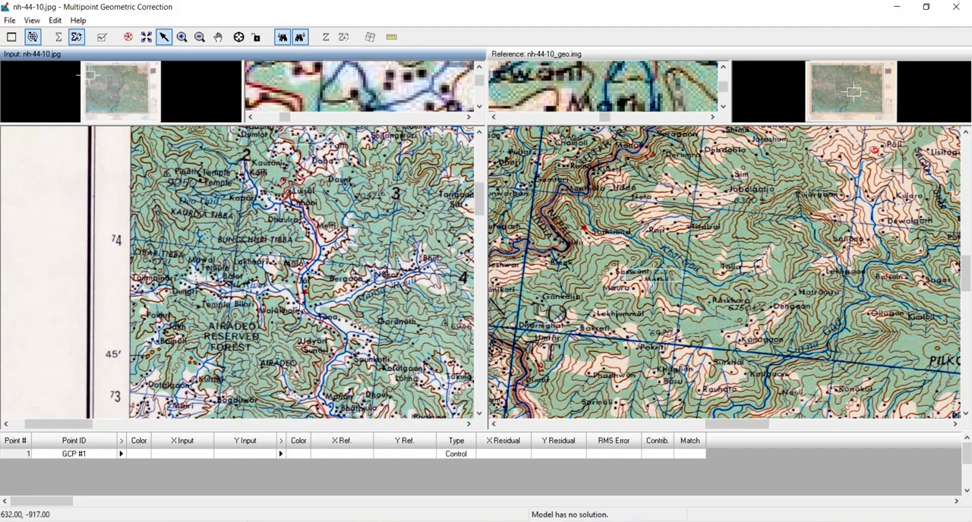
pyautogui.moveTo(337, 325); pyautogui.dragTo(271, 225)
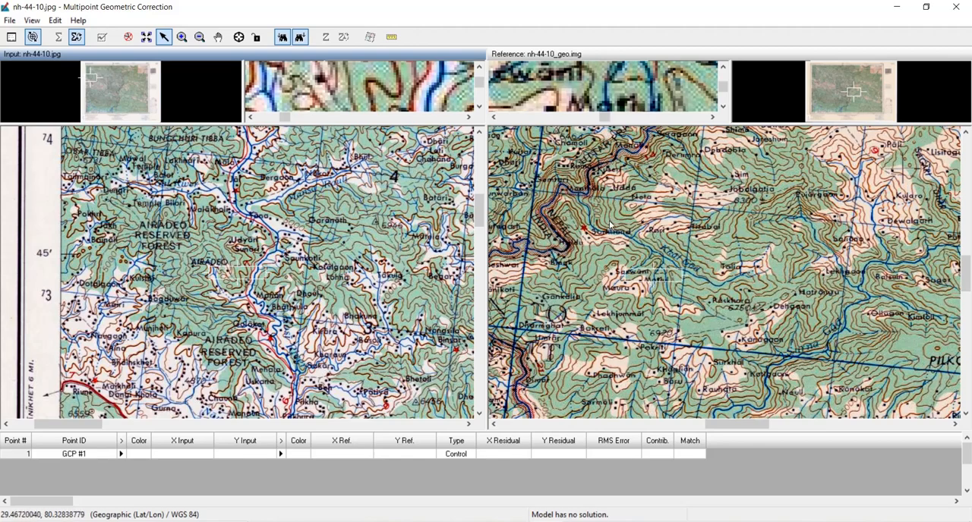
# - Inspect the road and stream bend between Malakholi and Tana in the input image and locate the same spot in the reference
pyautogui.scroll(1, 272, 213)
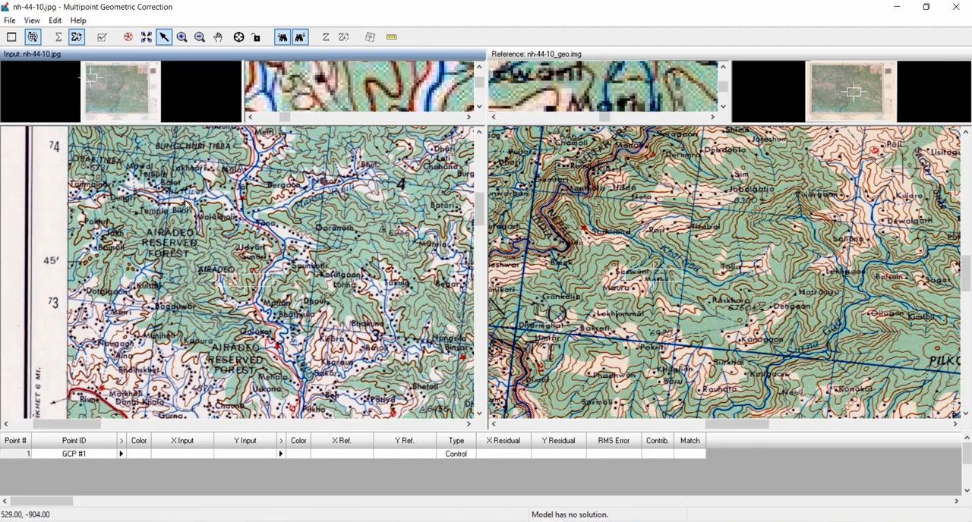
pyautogui.scroll(2, 319, 250)
pyautogui.scroll(4, 319, 247)
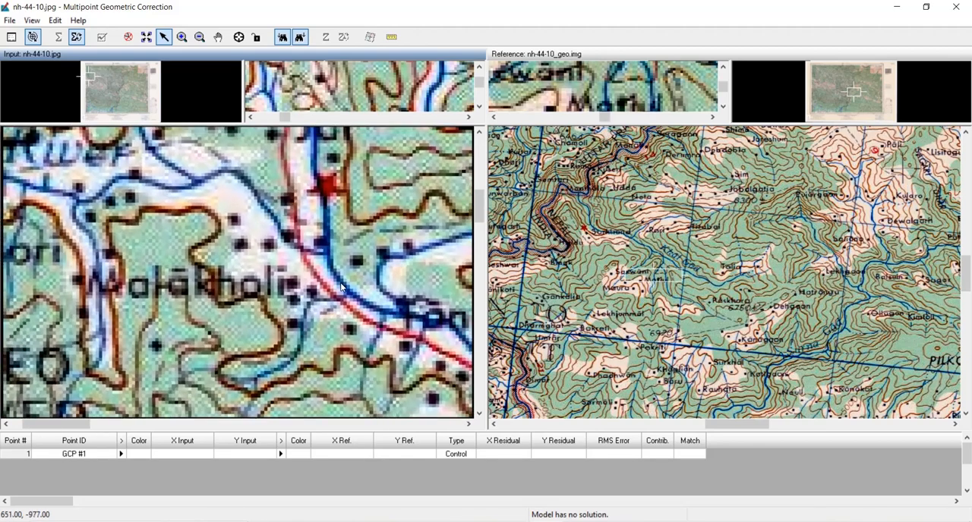
pyautogui.moveTo(245, 214); pyautogui.dragTo(321, 195)
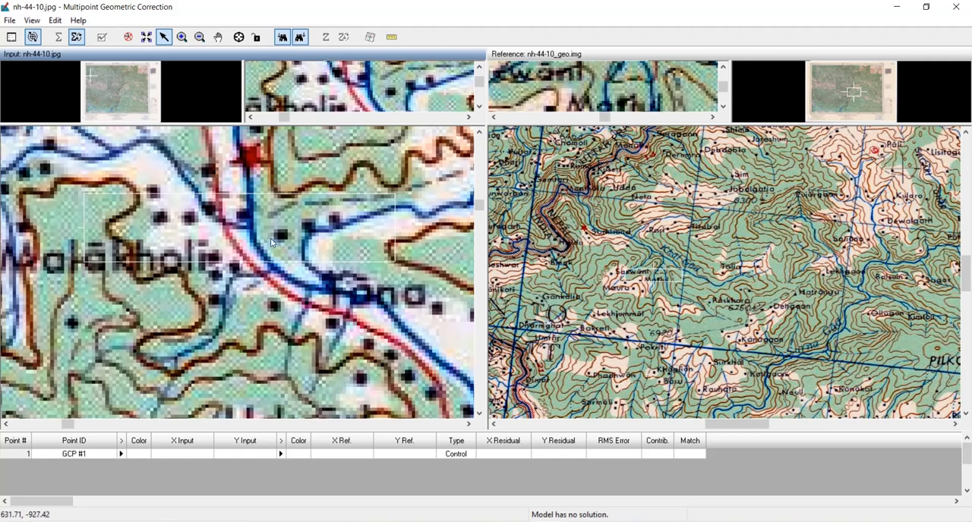
pyautogui.moveTo(278, 245); pyautogui.dragTo(346, 241)
pyautogui.moveTo(638, 232); pyautogui.dragTo(623, 205)
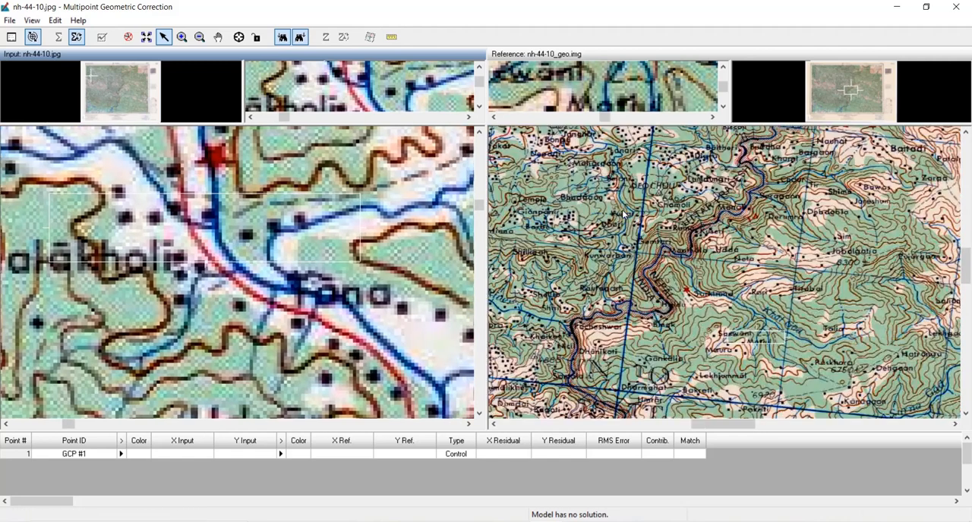
pyautogui.rightClick(623, 205)
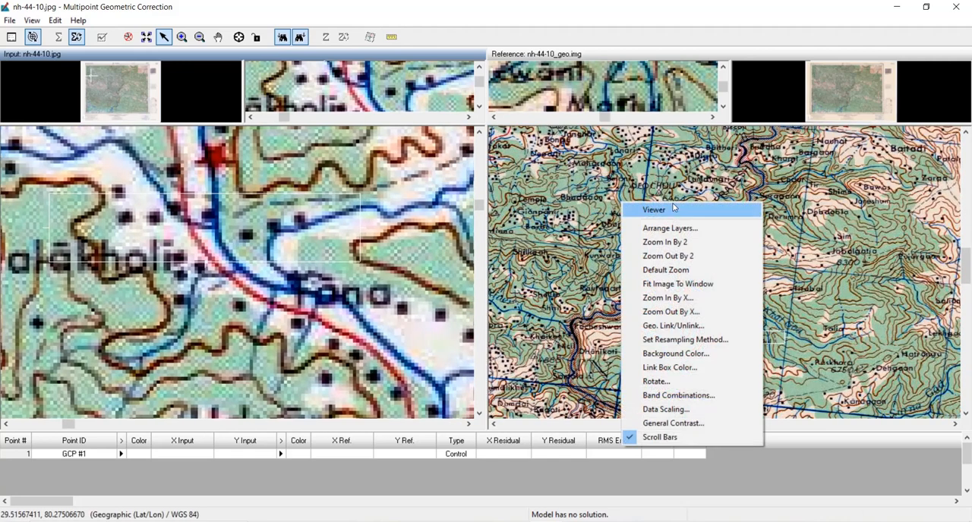
pyautogui.click(673, 287)
pyautogui.scroll(3, 554, 186)
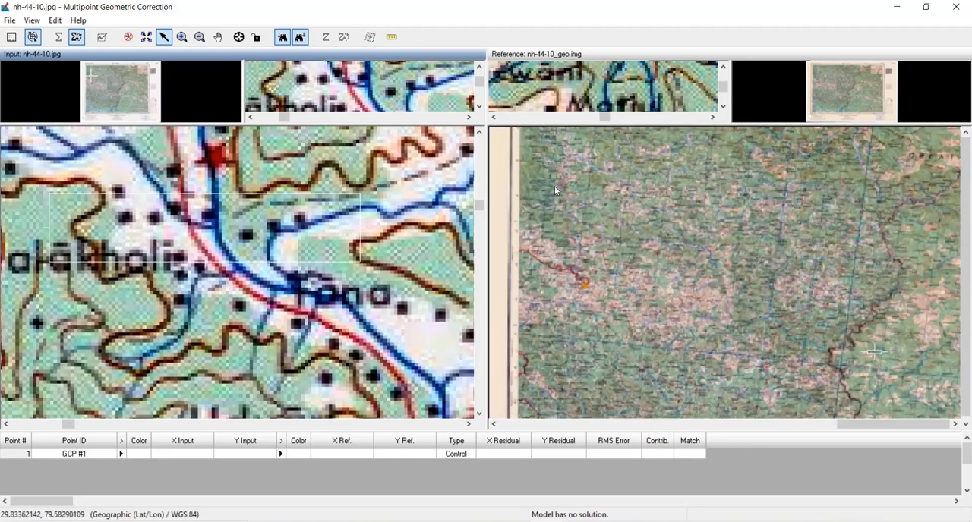
pyautogui.moveTo(577, 180); pyautogui.dragTo(632, 234)
pyautogui.scroll(3, 629, 257)
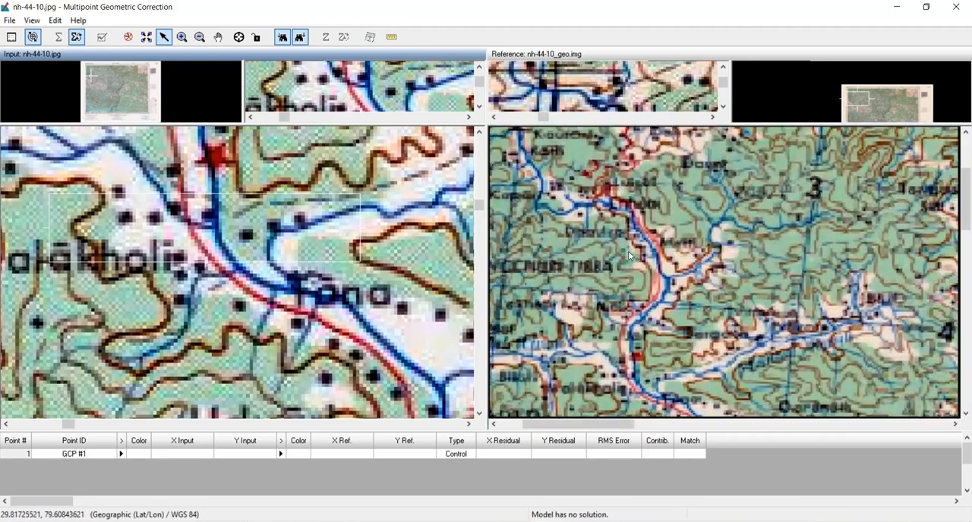
pyautogui.moveTo(576, 328); pyautogui.dragTo(652, 255)
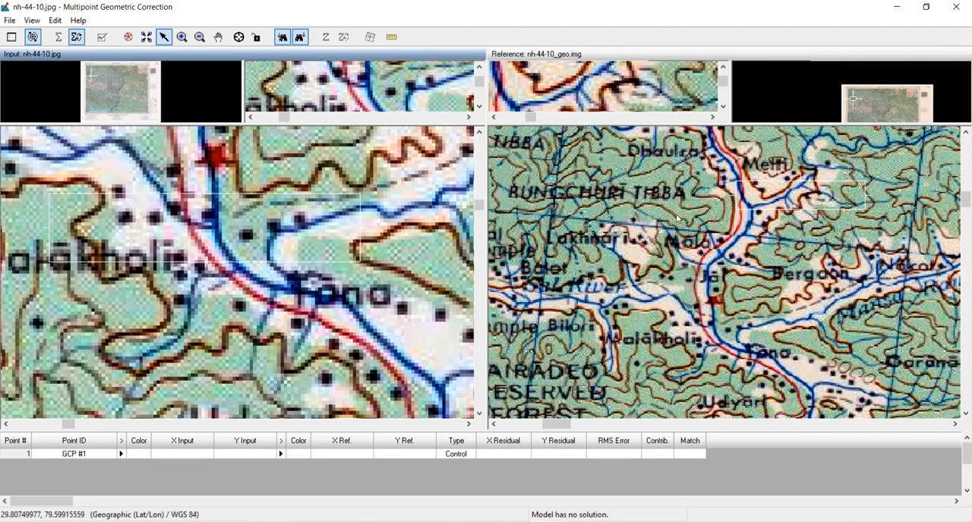
# - Locate the stream valley between Kausani and Kapari in both the reference and input images
pyautogui.moveTo(677, 219); pyautogui.dragTo(664, 301)
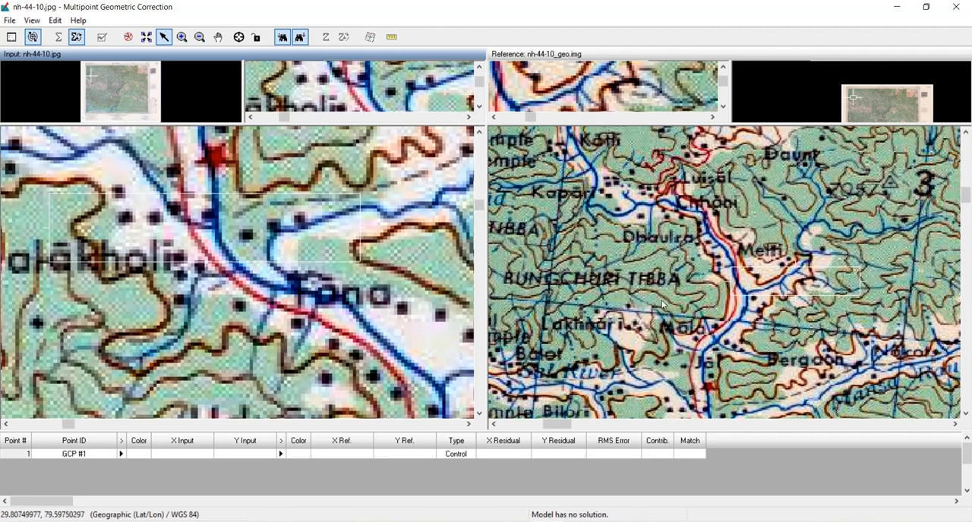
pyautogui.moveTo(638, 244); pyautogui.dragTo(655, 389)
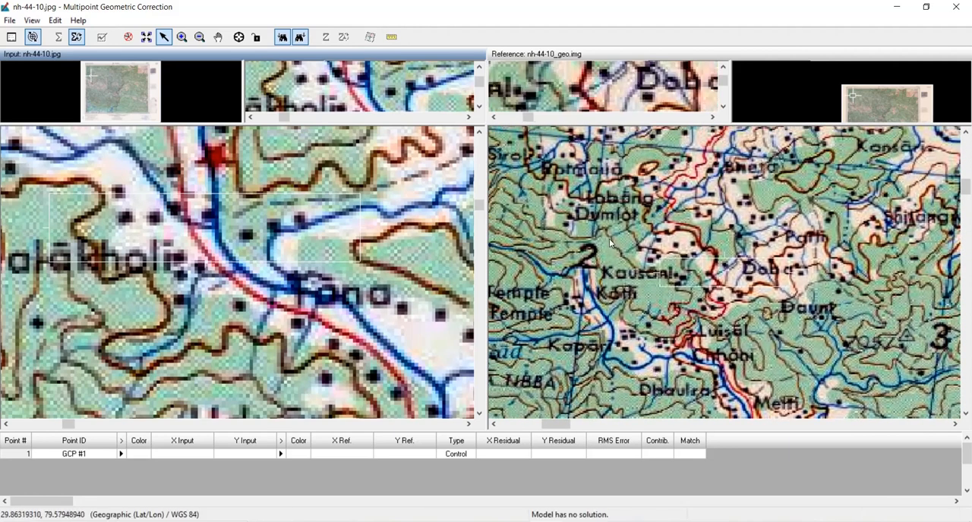
pyautogui.moveTo(588, 272); pyautogui.dragTo(668, 261)
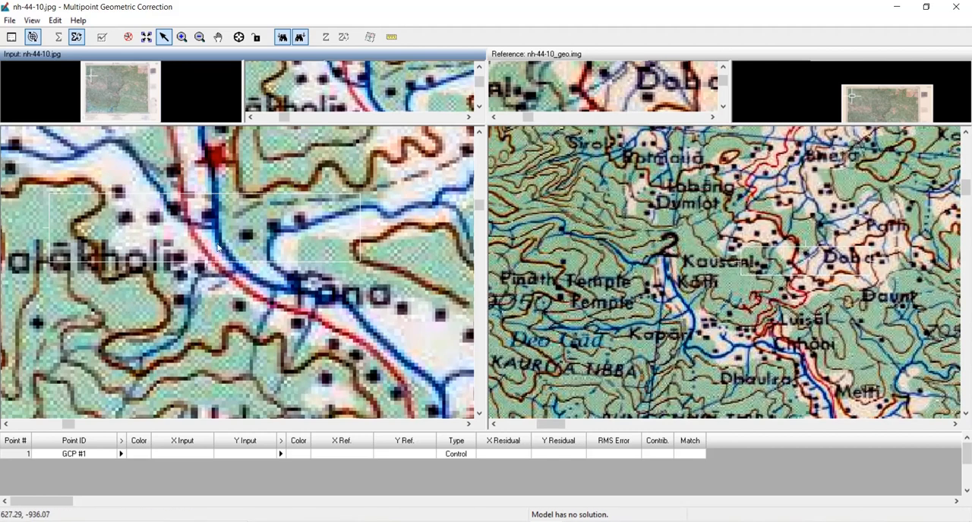
pyautogui.moveTo(218, 289); pyautogui.dragTo(391, 344)
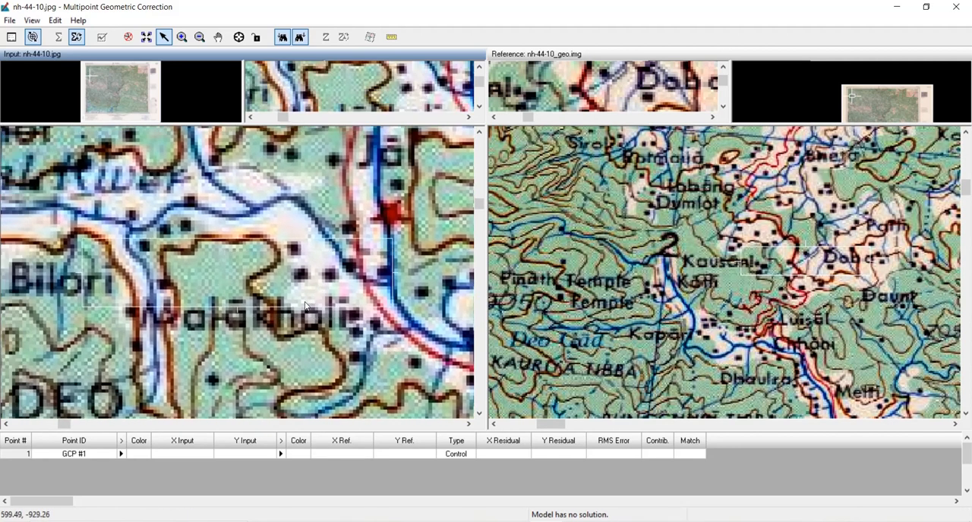
pyautogui.scroll(-1, 322, 294)
pyautogui.scroll(-1, 186, 211)
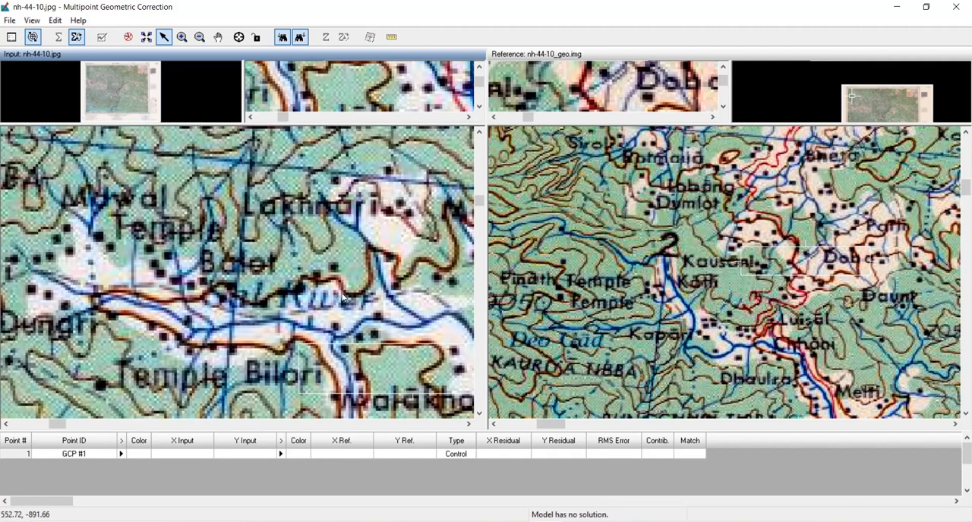
pyautogui.scroll(-1, 344, 242)
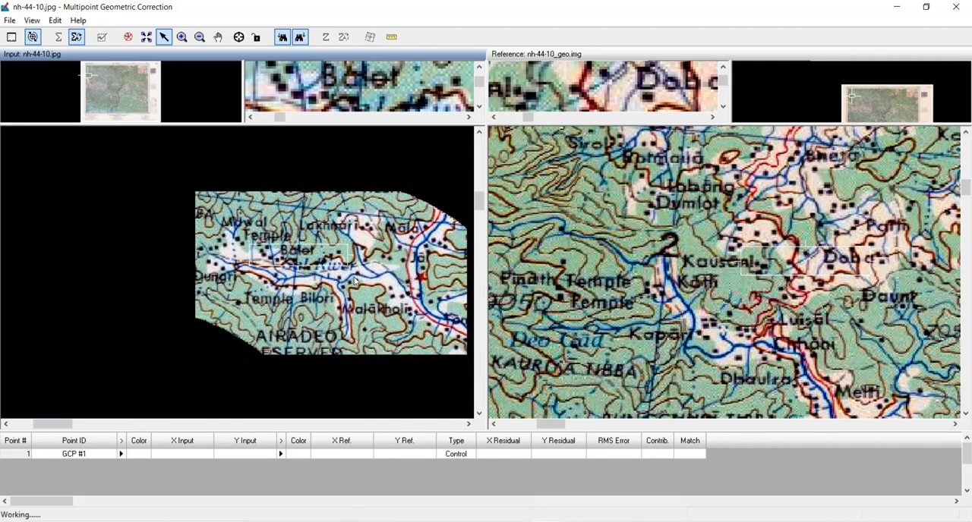
pyautogui.moveTo(307, 196); pyautogui.dragTo(302, 325)
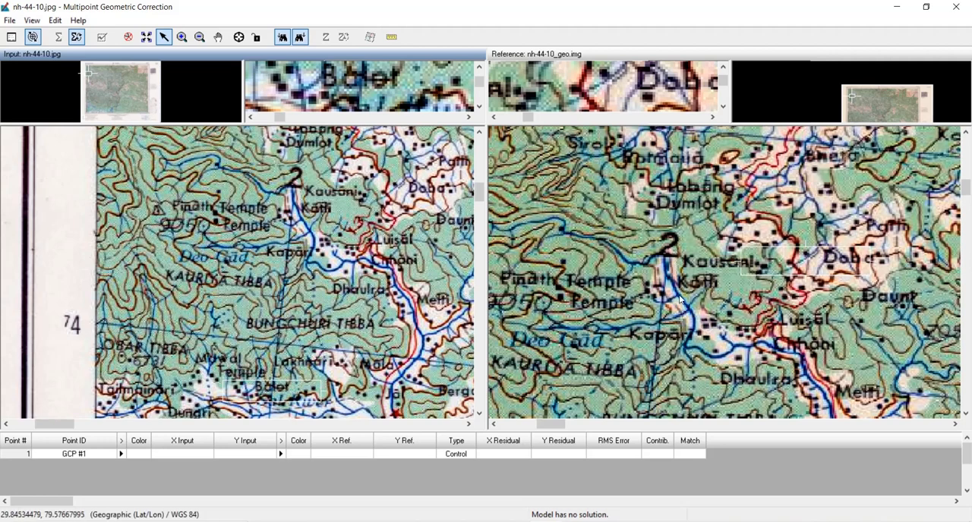
# - Create GCP #1 where the side stream meets the river southwest of Kausani, at about 536.4, -725.5 in the input and 79.576, 29.845 in the reference
pyautogui.scroll(5, 680, 300)
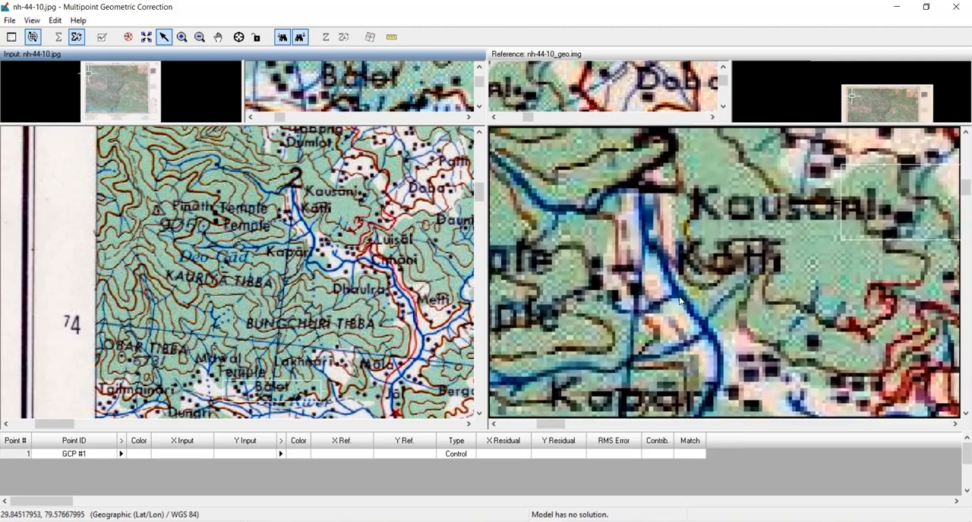
pyautogui.scroll(2, 675, 285)
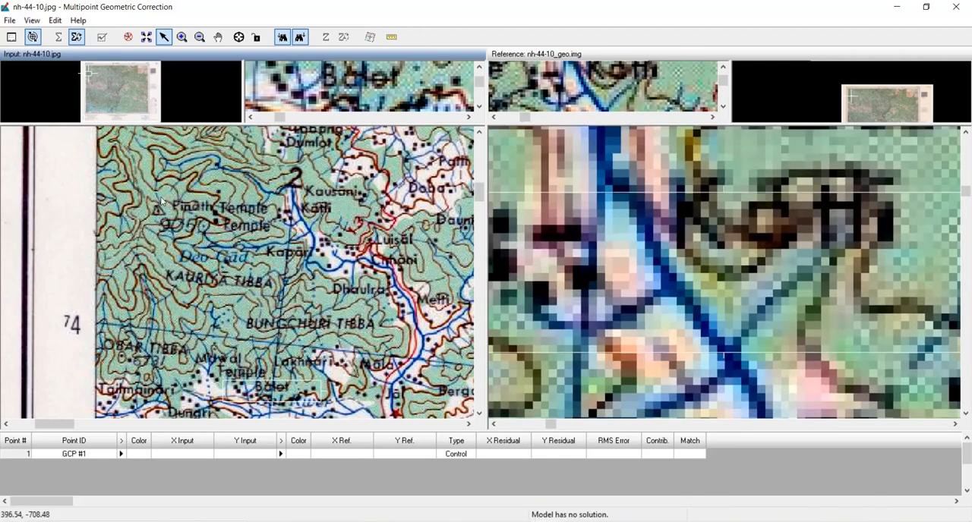
pyautogui.scroll(6, 303, 222)
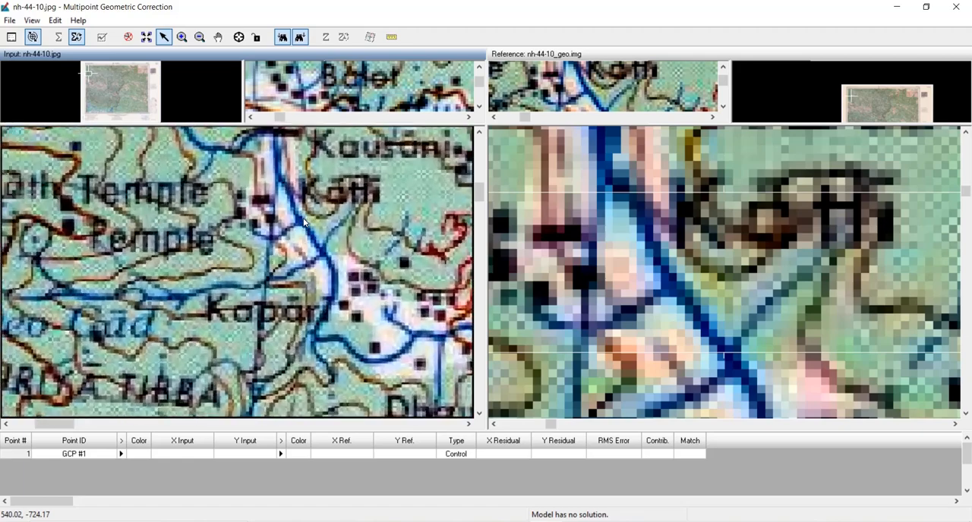
pyautogui.scroll(2, 303, 221)
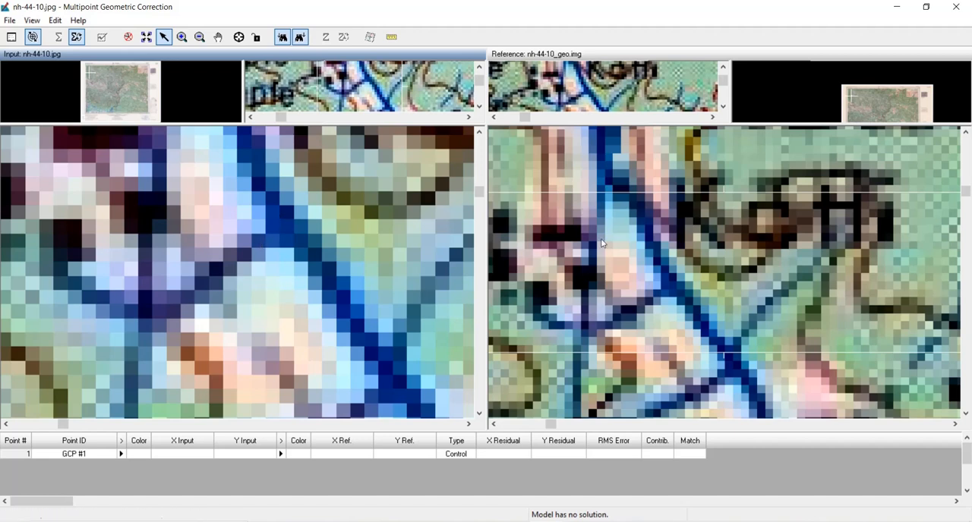
pyautogui.scroll(6, 634, 264)
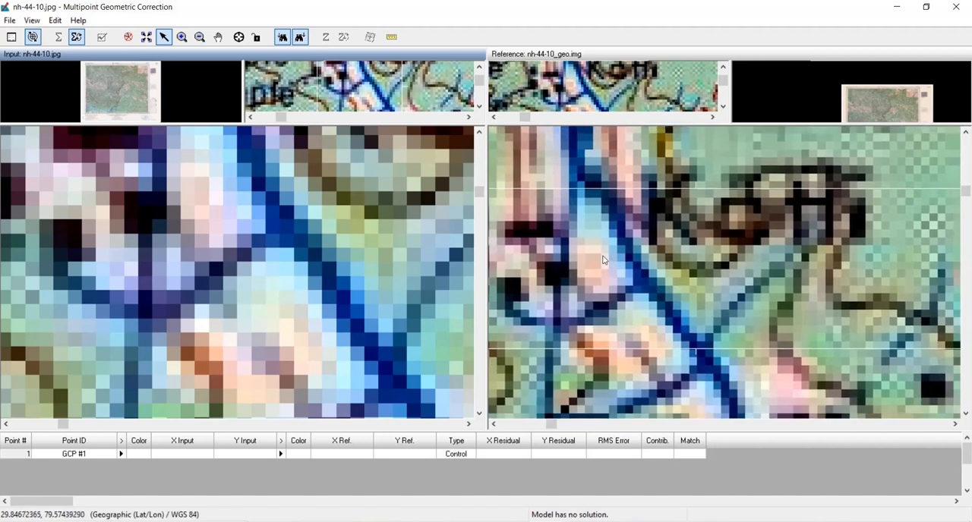
pyautogui.scroll(1, 639, 276)
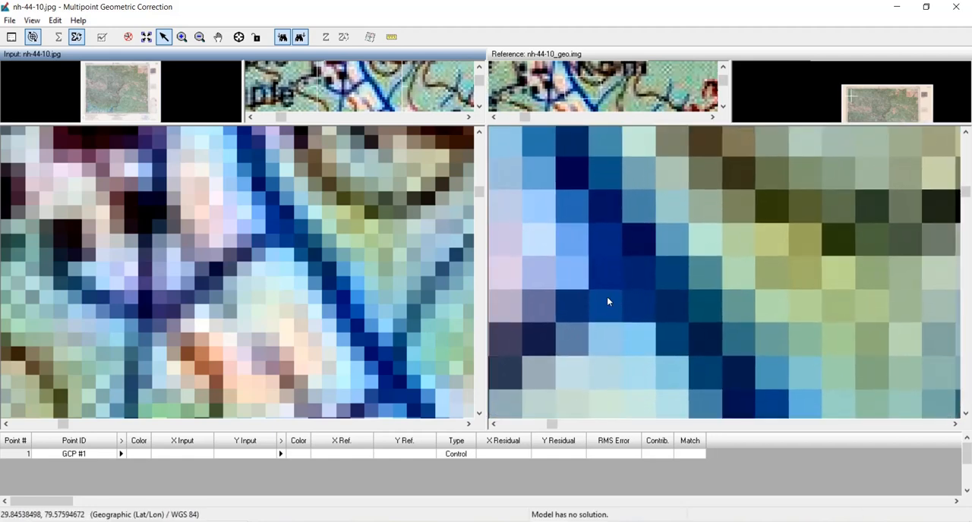
pyautogui.moveTo(607, 297); pyautogui.dragTo(657, 251)
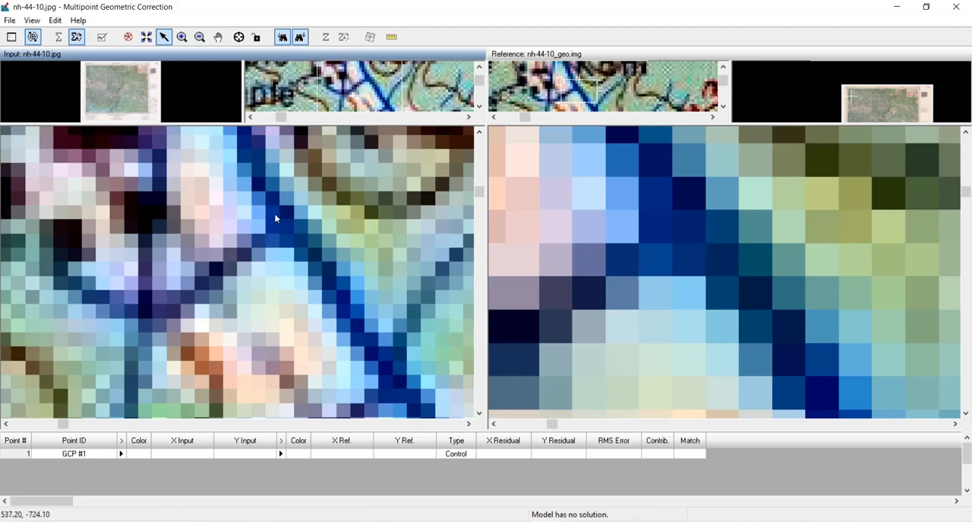
pyautogui.click(240, 39)
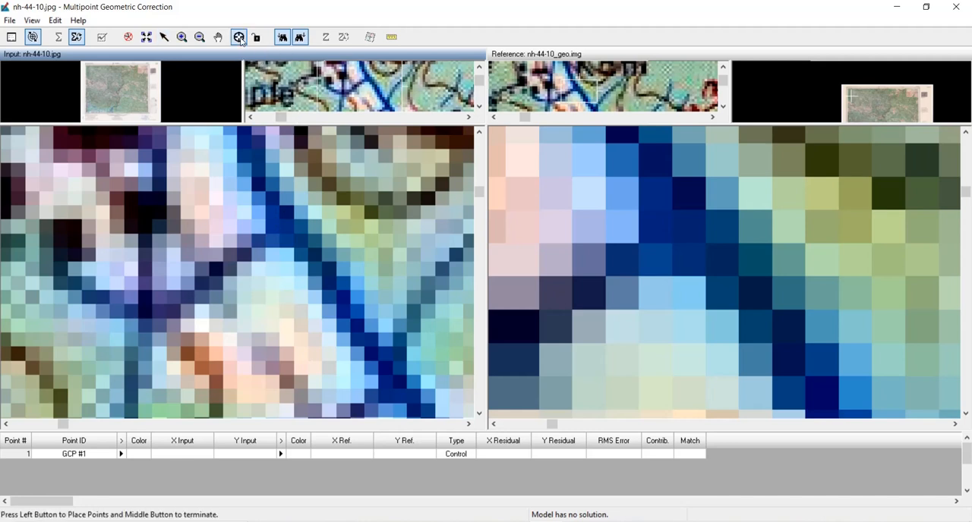
pyautogui.click(264, 234)
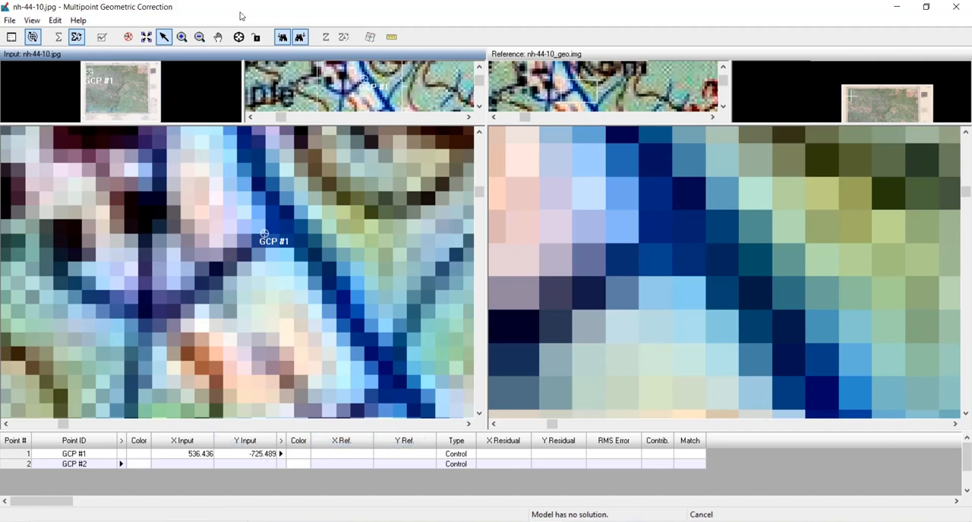
pyautogui.click(238, 37)
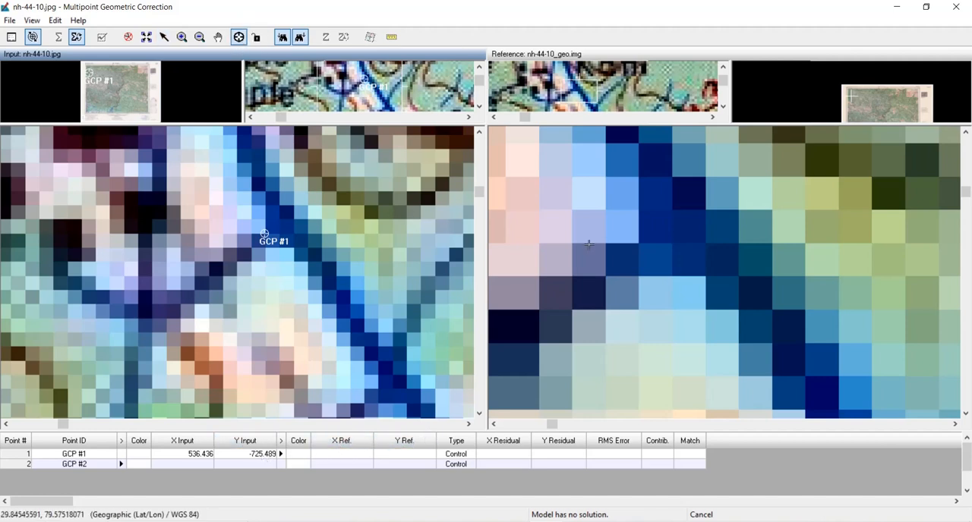
pyautogui.click(638, 242)
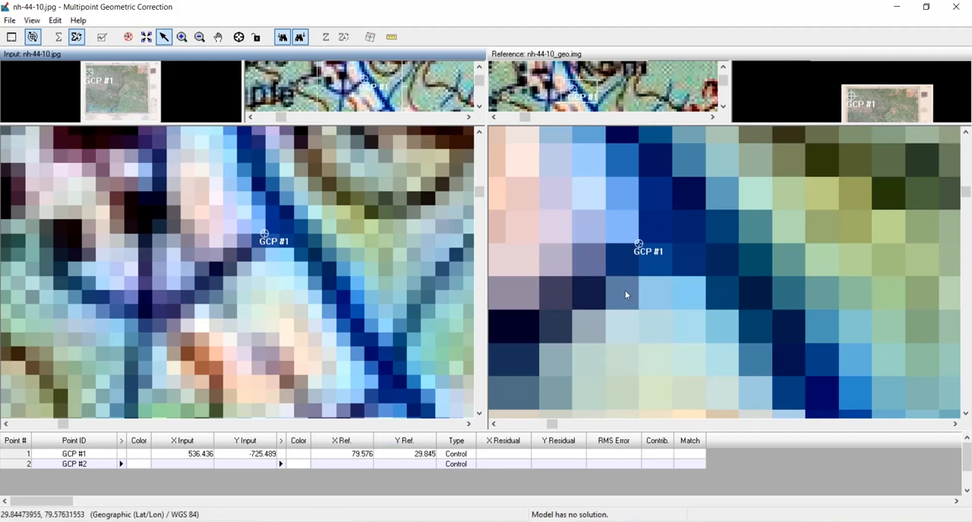
# - Examine the southwestern corner of the input topo sheet, around Gola Reserved Forest, for a second control point feature
pyautogui.rightClick(611, 203)
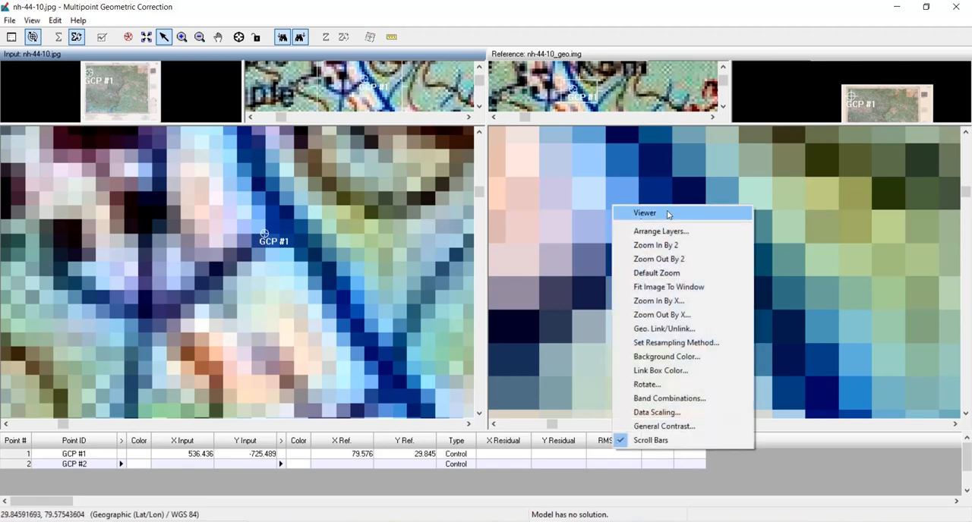
pyautogui.click(668, 287)
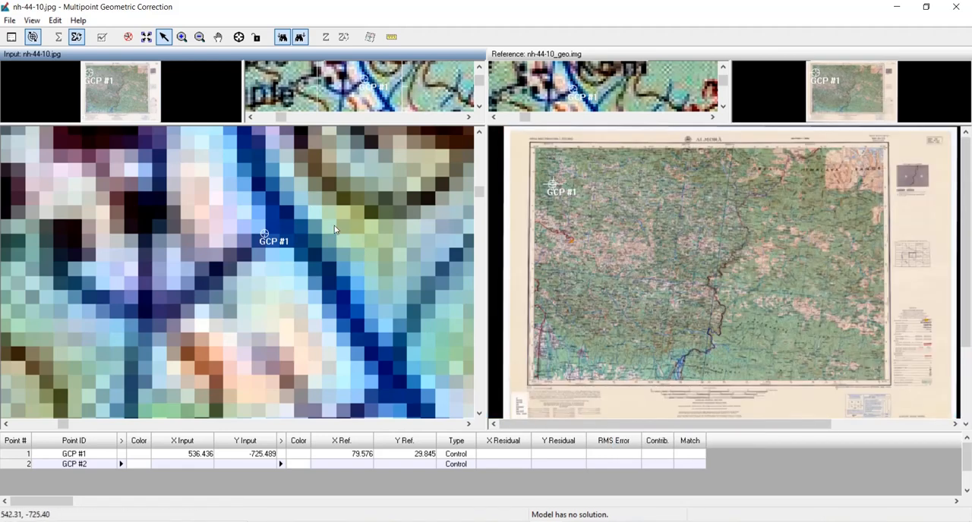
pyautogui.rightClick(306, 198)
pyautogui.click(361, 283)
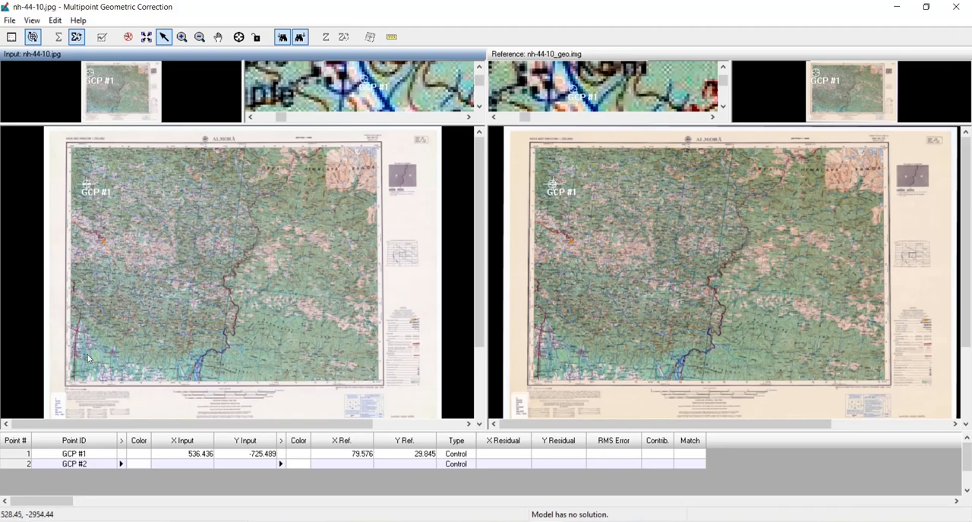
pyautogui.scroll(10, 87, 356)
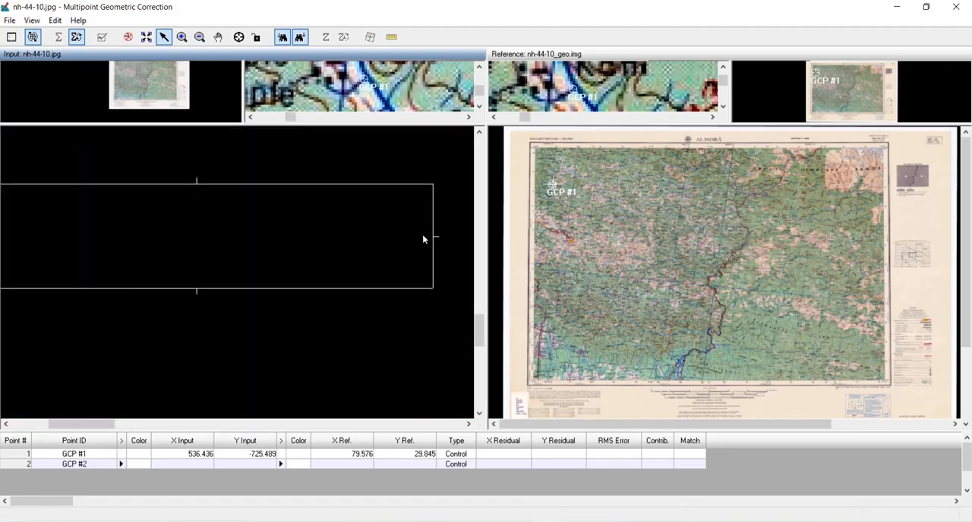
pyautogui.moveTo(112, 362); pyautogui.dragTo(431, 245)
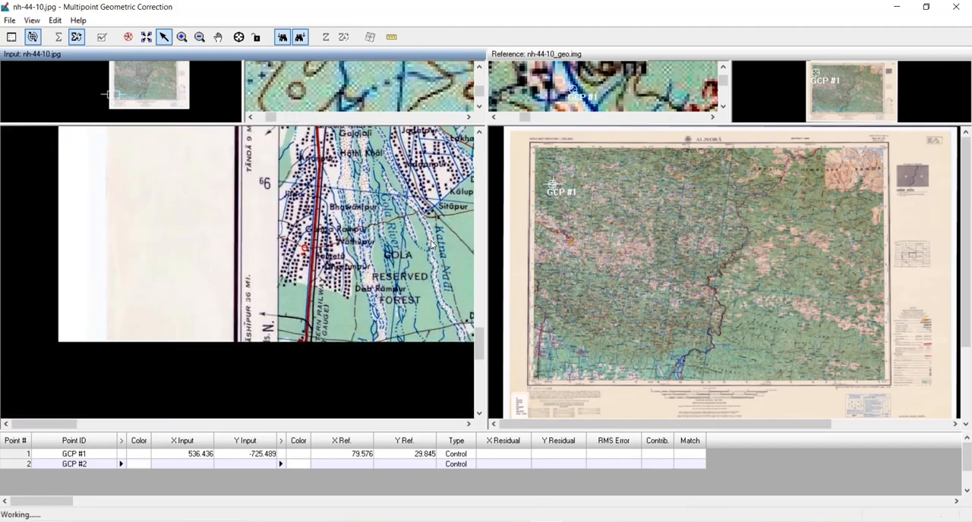
pyautogui.moveTo(405, 279); pyautogui.dragTo(259, 259)
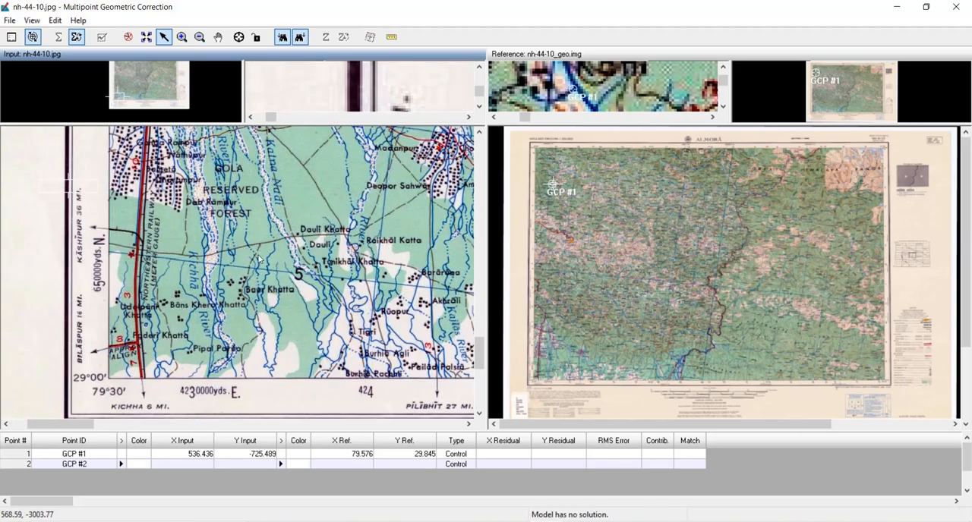
pyautogui.moveTo(281, 194); pyautogui.dragTo(239, 320)
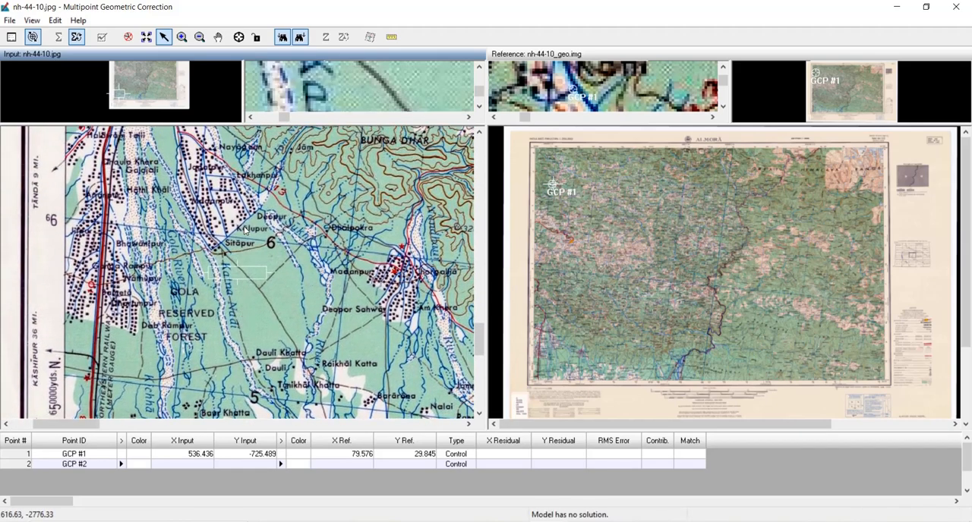
# - Follow the river valley north from Haldwani past Ranibagh to the stream junction beside Bundi in the input image
pyautogui.moveTo(245, 229); pyautogui.dragTo(302, 328)
pyautogui.moveTo(215, 167); pyautogui.dragTo(226, 272)
pyautogui.moveTo(214, 186); pyautogui.dragTo(209, 241)
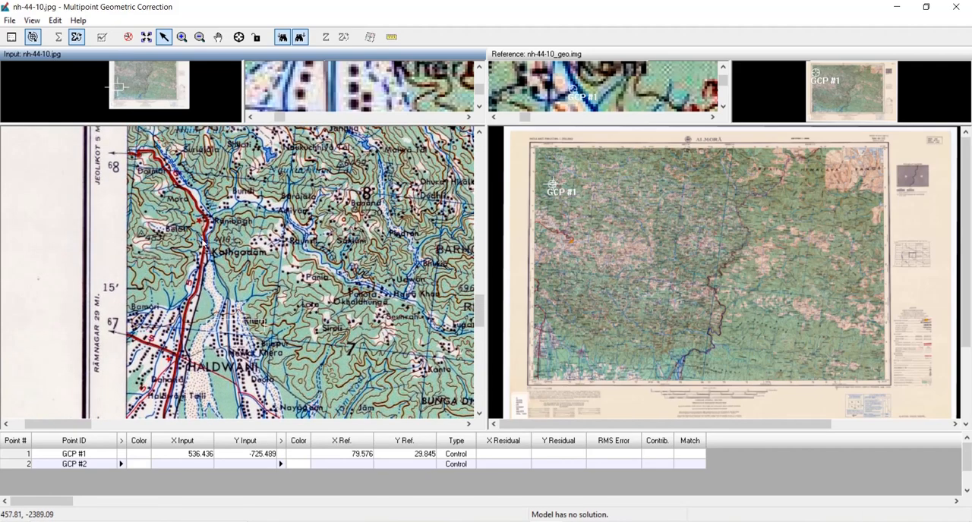
pyautogui.scroll(5, 215, 220)
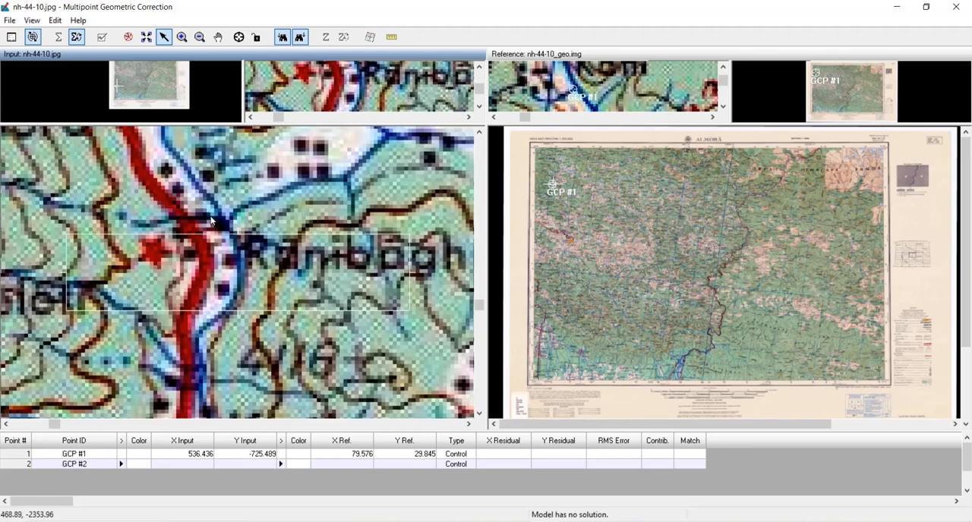
pyautogui.moveTo(240, 200); pyautogui.dragTo(224, 252)
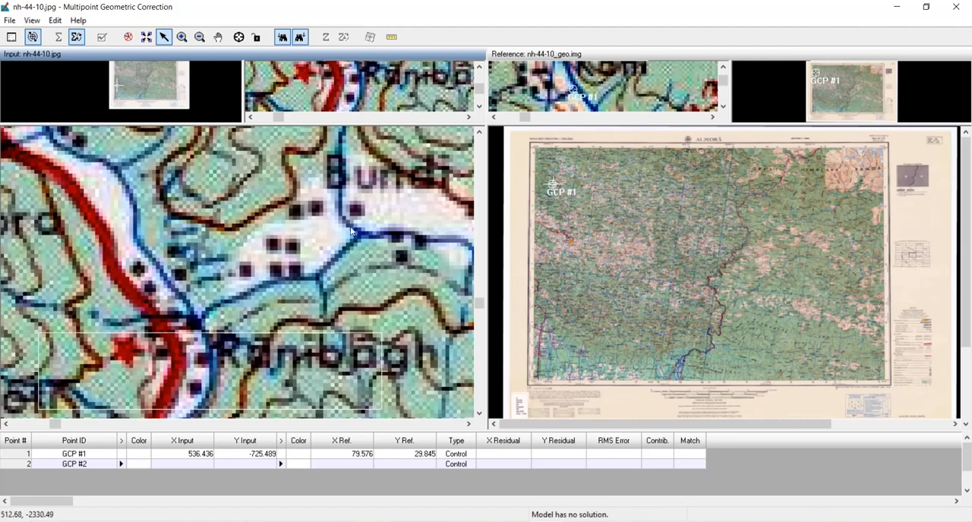
# - Locate the stream junction south of Bundi, northeast of Ranibagh, in the reference image and match it at pixel level in the input
pyautogui.scroll(6, 538, 312)
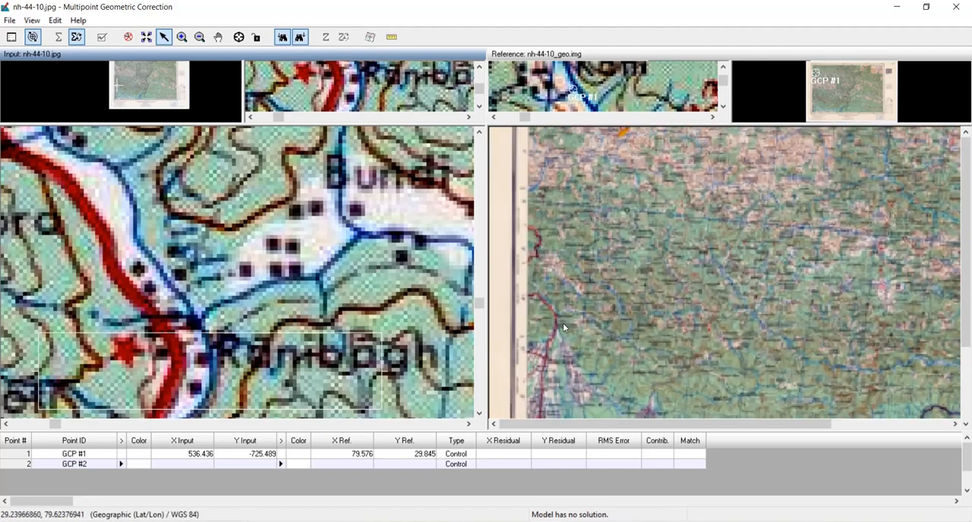
pyautogui.scroll(-5, 562, 325)
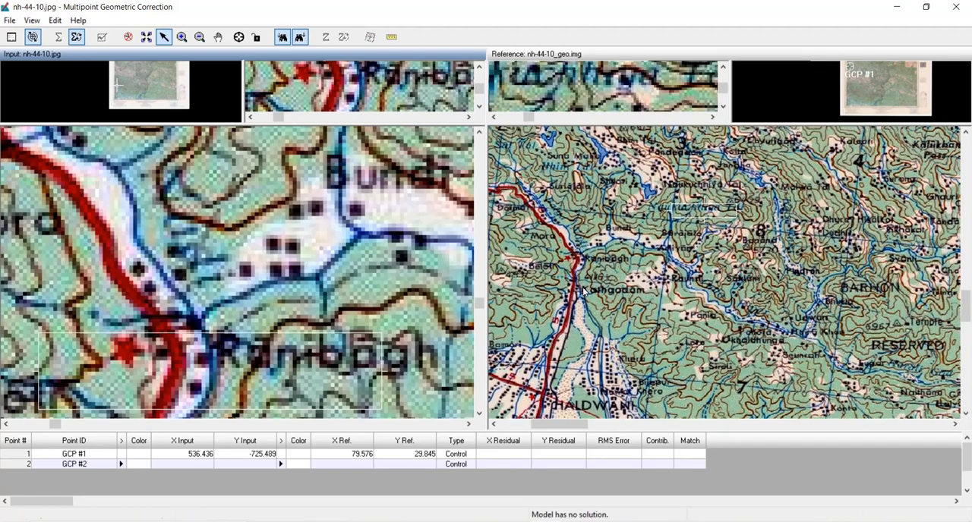
pyautogui.scroll(5, 561, 224)
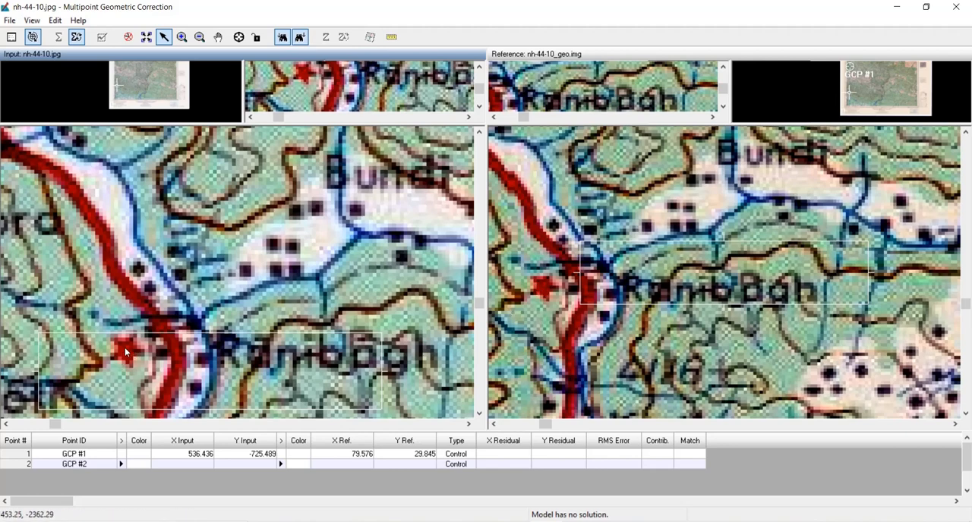
pyautogui.moveTo(614, 295); pyautogui.dragTo(633, 254)
pyautogui.moveTo(672, 207); pyautogui.dragTo(683, 199)
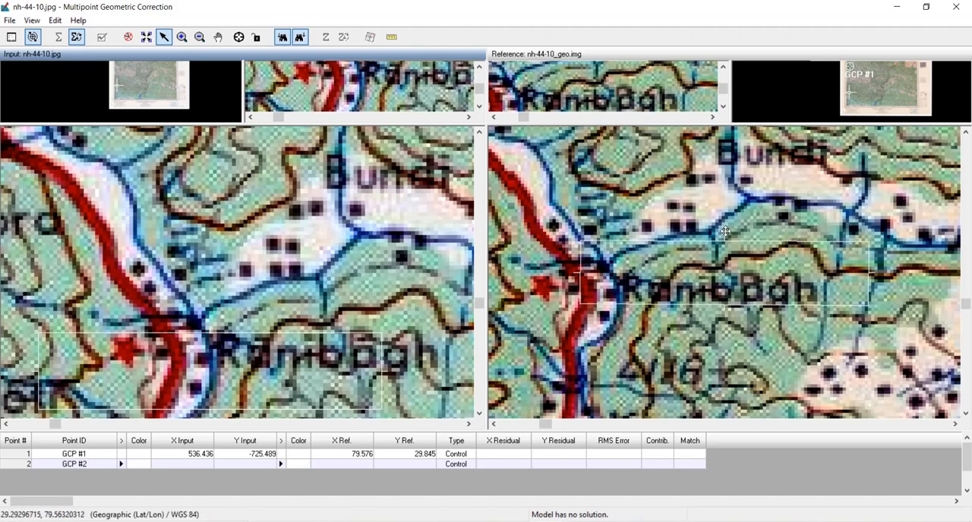
pyautogui.scroll(5, 755, 210)
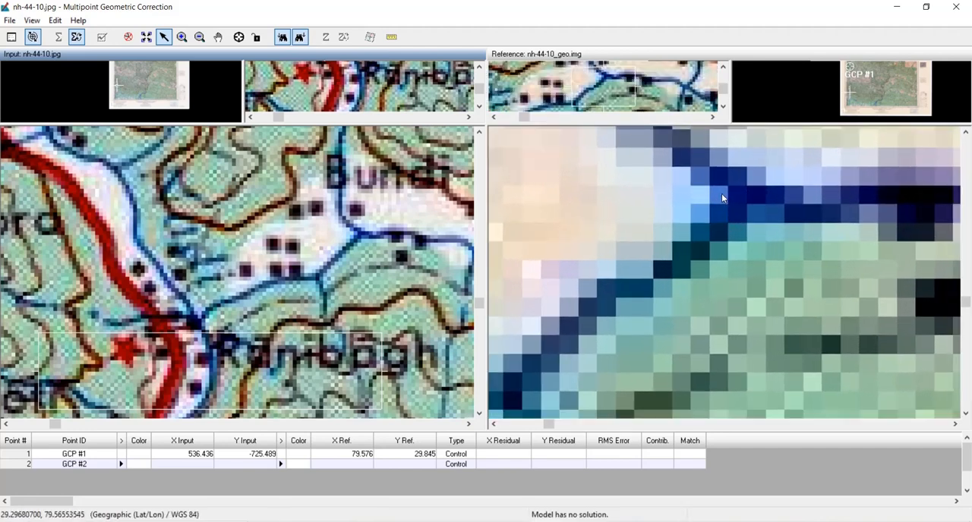
pyautogui.scroll(5, 357, 225)
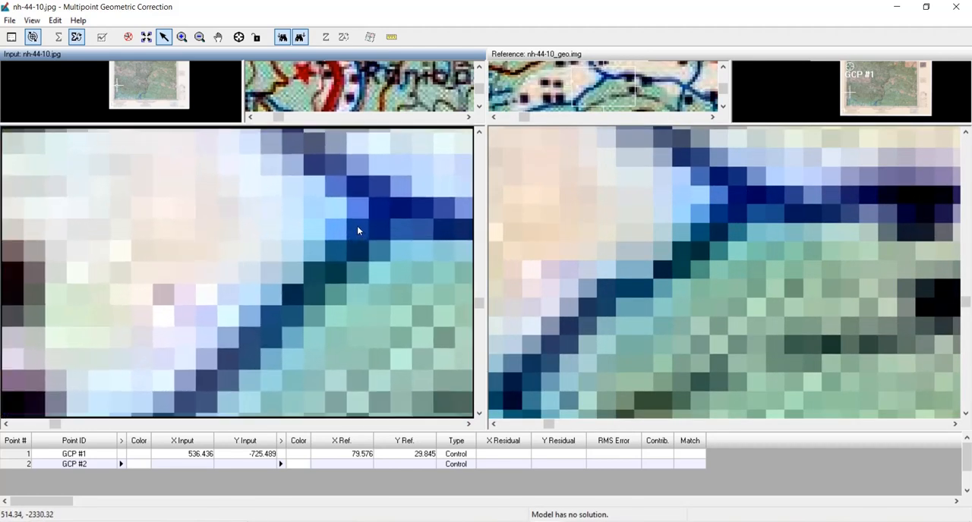
pyautogui.scroll(2, 360, 216)
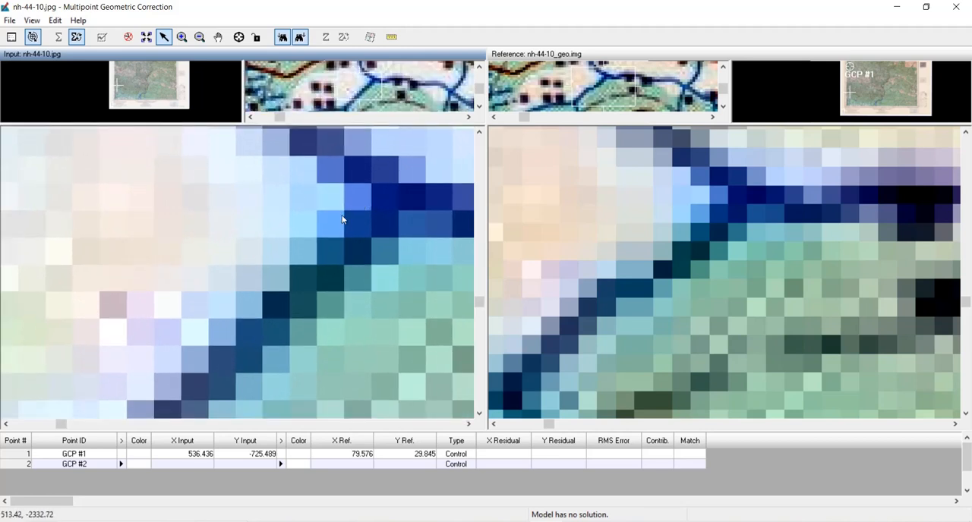
# - Create GCP #2 at the stream junction south of Bundi, at about 513.5, -2332.5 in the input and 79.565, 29.297 in the reference
pyautogui.click(239, 37)
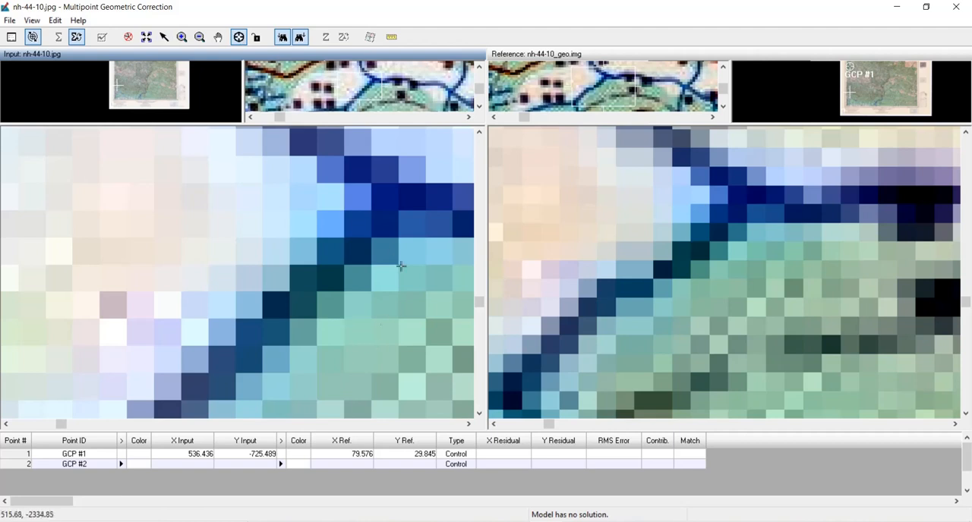
pyautogui.click(343, 208)
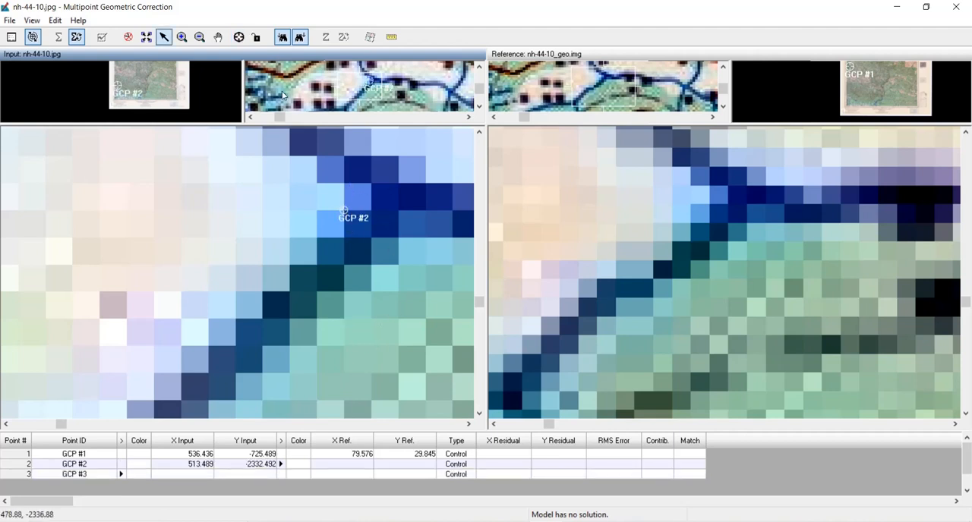
pyautogui.click(239, 37)
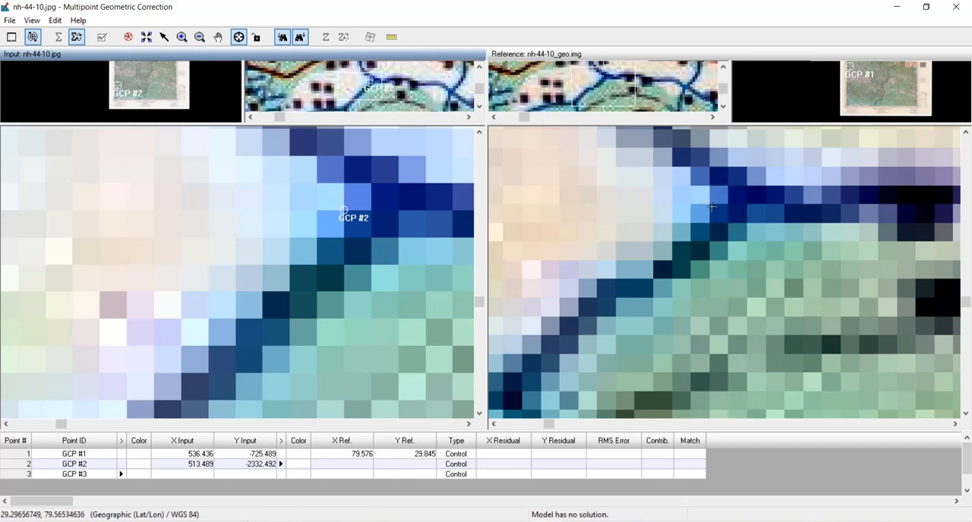
pyautogui.scroll(3, 714, 214)
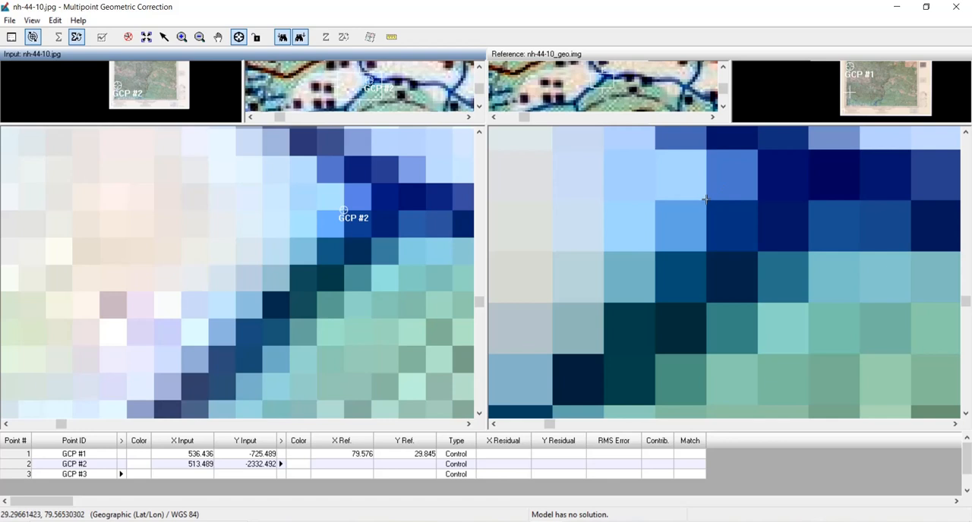
pyautogui.click(706, 200)
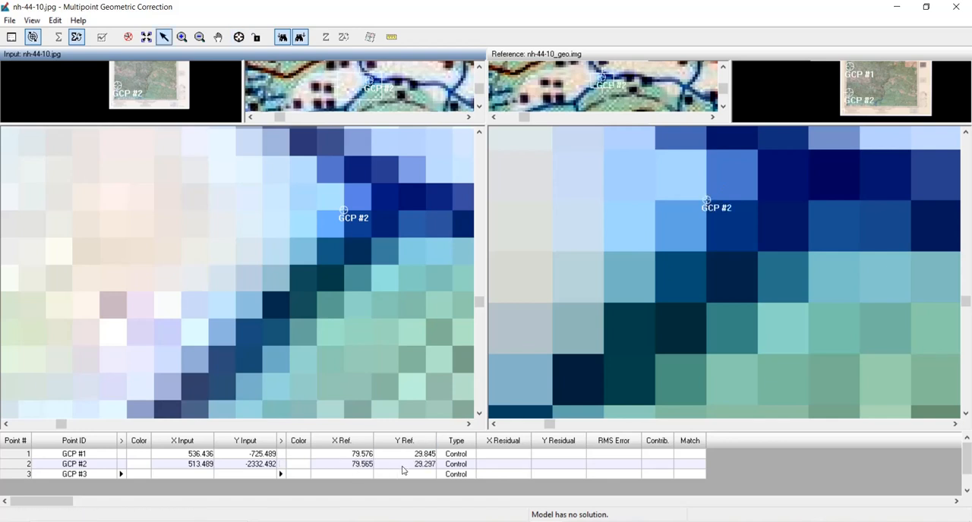
# - Examine the northeastern corner of the input topo sheet, around the RANGE lettering and Bhattar, for a third control point feature
pyautogui.rightClick(278, 259)
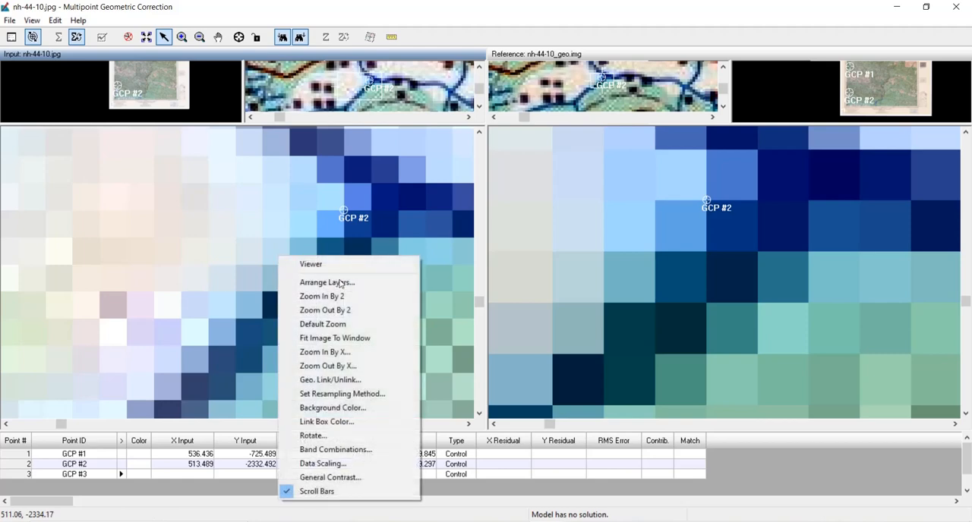
pyautogui.click(340, 335)
pyautogui.rightClick(624, 186)
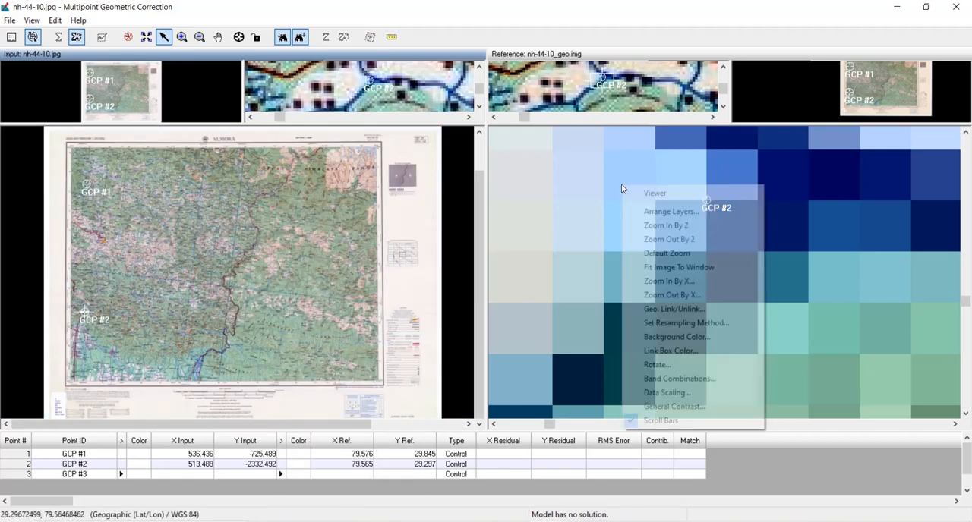
pyautogui.click(669, 268)
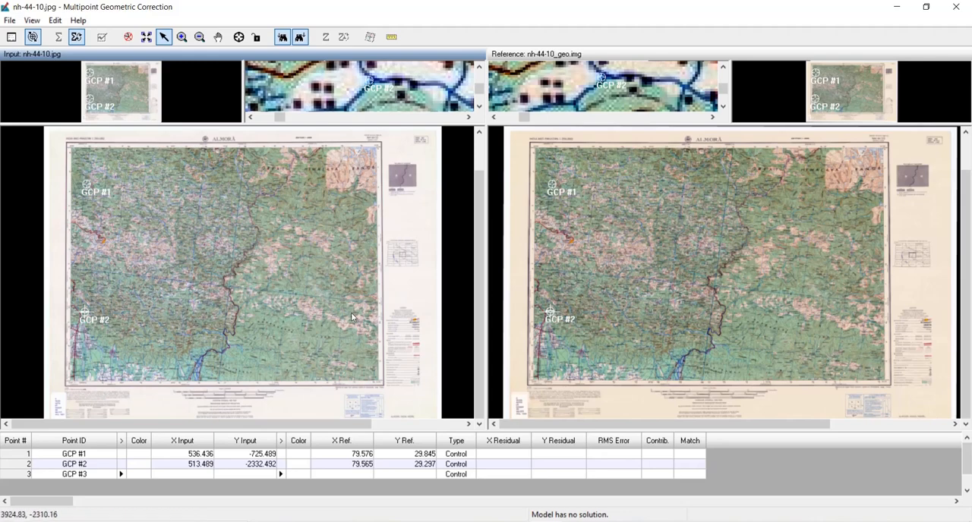
pyautogui.scroll(5, 343, 191)
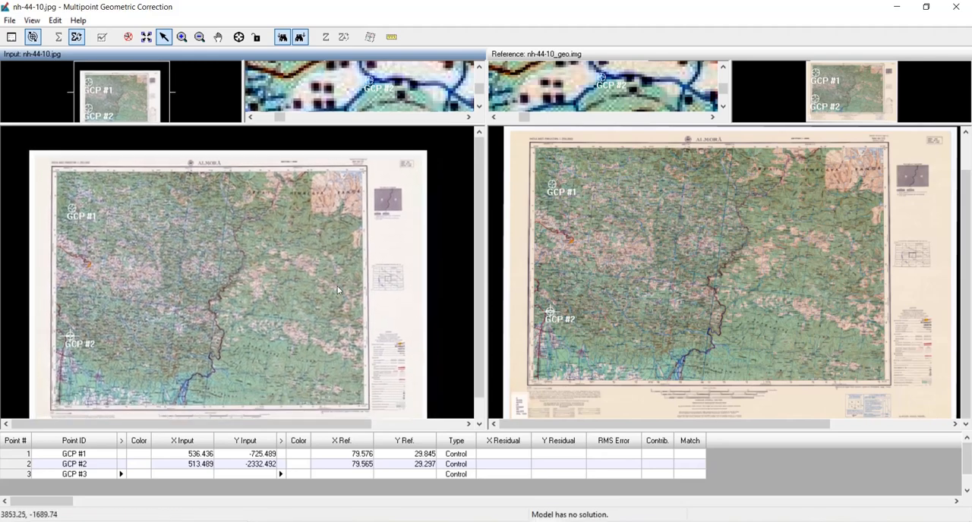
pyautogui.scroll(2, 341, 207)
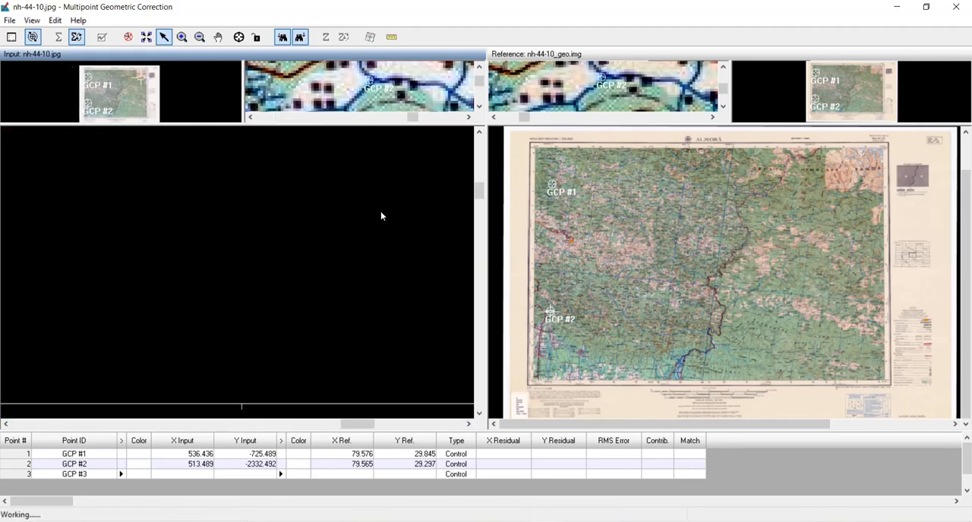
pyautogui.moveTo(368, 180); pyautogui.dragTo(149, 251)
pyautogui.moveTo(296, 304); pyautogui.dragTo(316, 293)
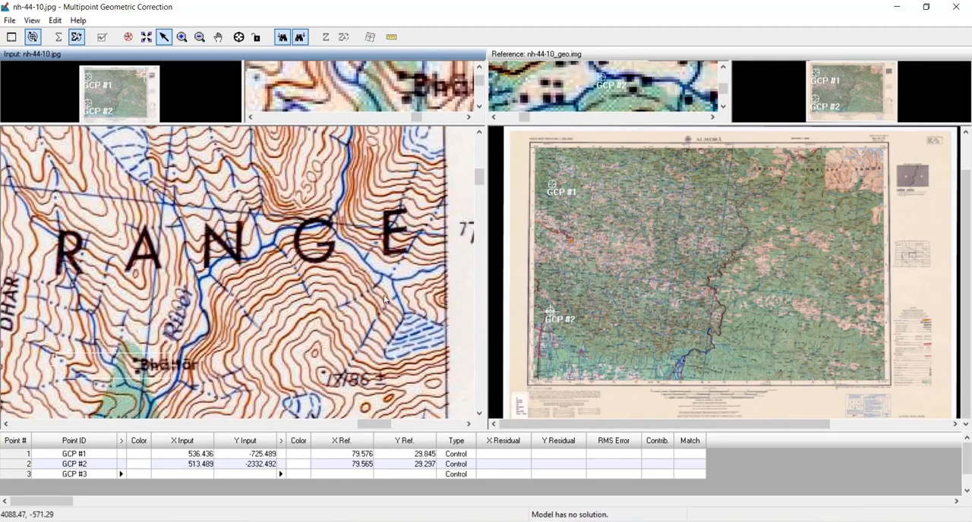
# - Locate the river junction below the letter N of RANGE in the reference and match it at pixel level in both images
pyautogui.scroll(4, 872, 179)
pyautogui.scroll(3, 872, 179)
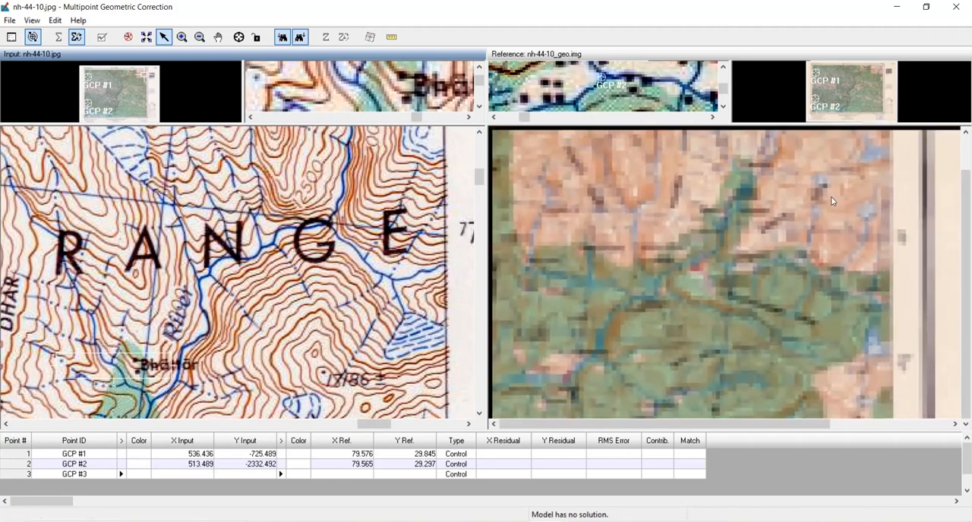
pyautogui.moveTo(807, 176); pyautogui.dragTo(744, 329)
pyautogui.scroll(4, 706, 258)
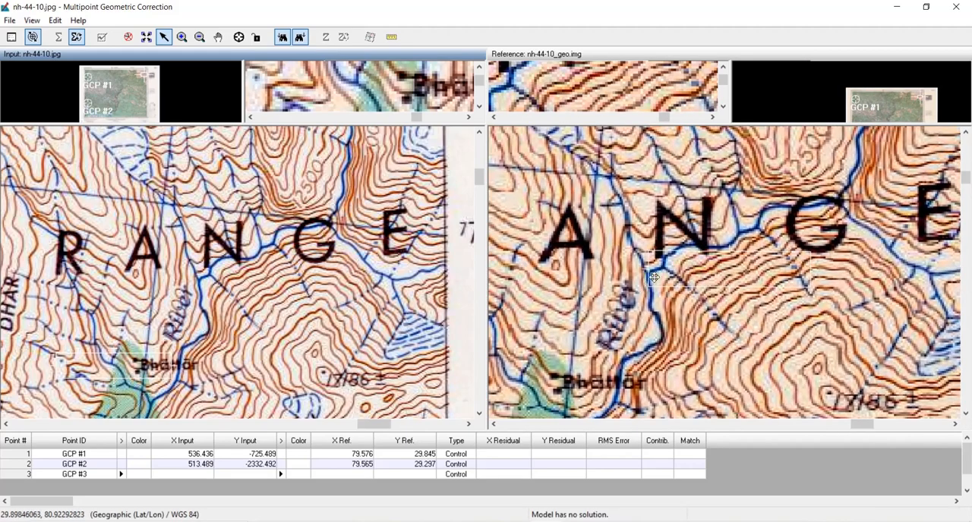
pyautogui.moveTo(681, 254); pyautogui.dragTo(643, 251)
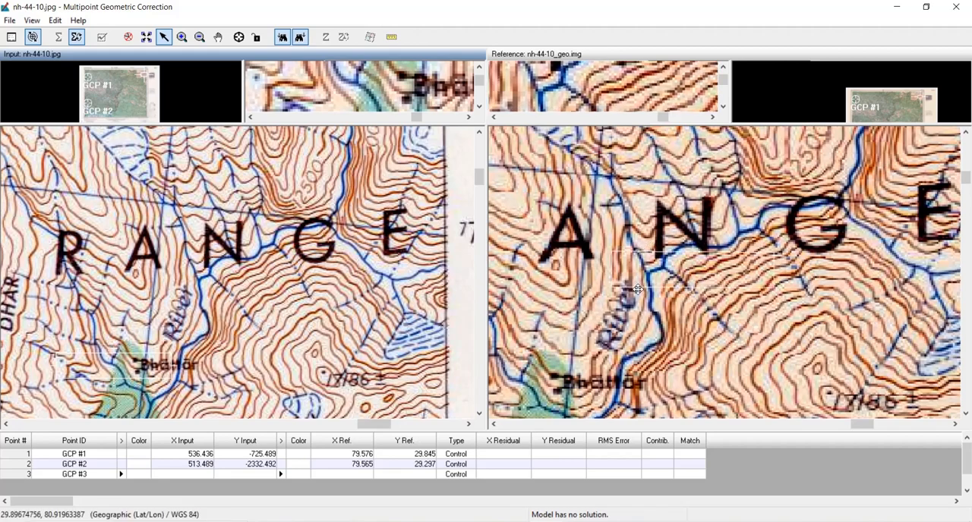
pyautogui.scroll(8, 232, 266)
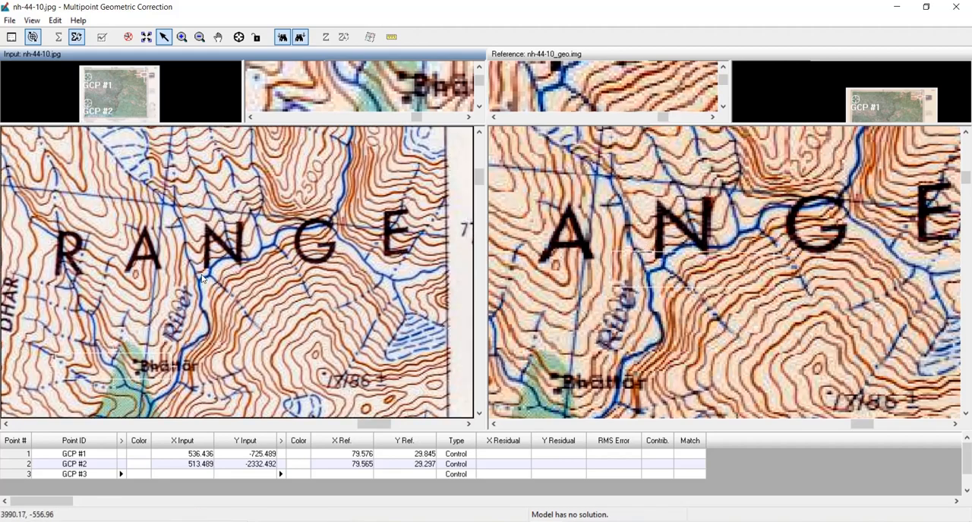
pyautogui.scroll(6, 243, 266)
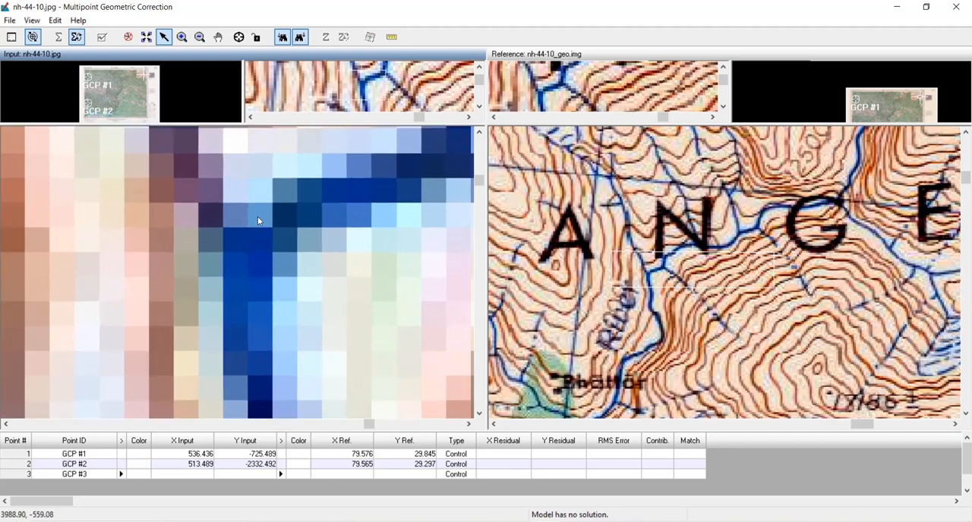
pyautogui.scroll(8, 658, 277)
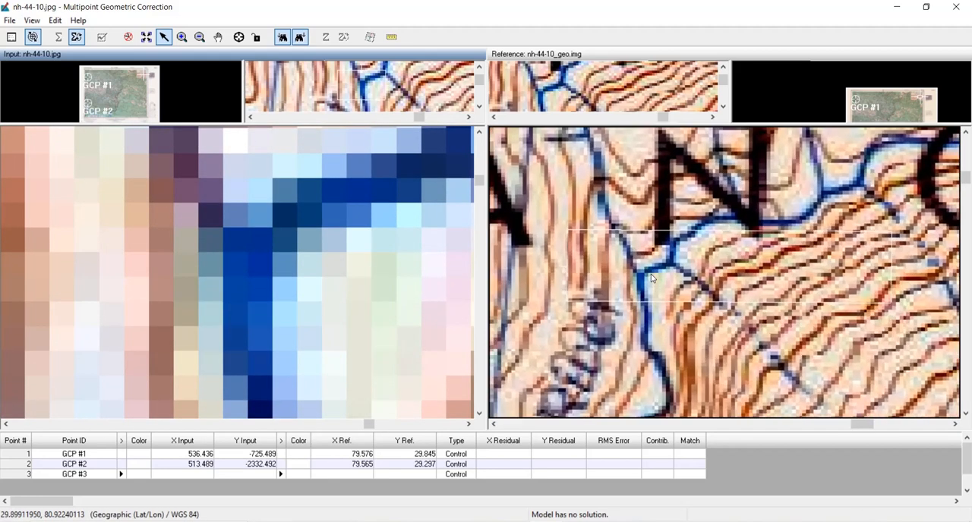
pyautogui.moveTo(561, 289); pyautogui.dragTo(716, 279)
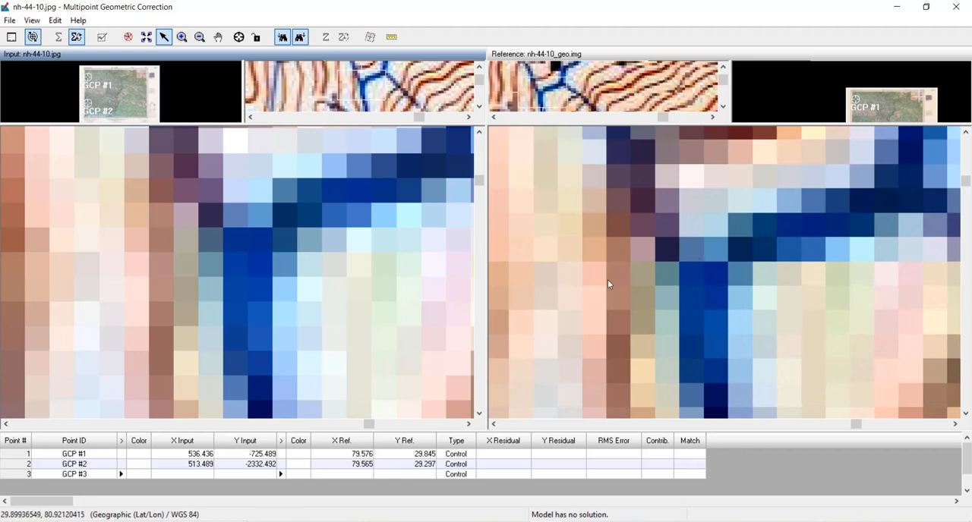
# - Create GCP #3 at the river junction below the N of RANGE, at about 3988.5, -558.5 in the input and 80.922, 29.900 in the reference
pyautogui.click(239, 37)
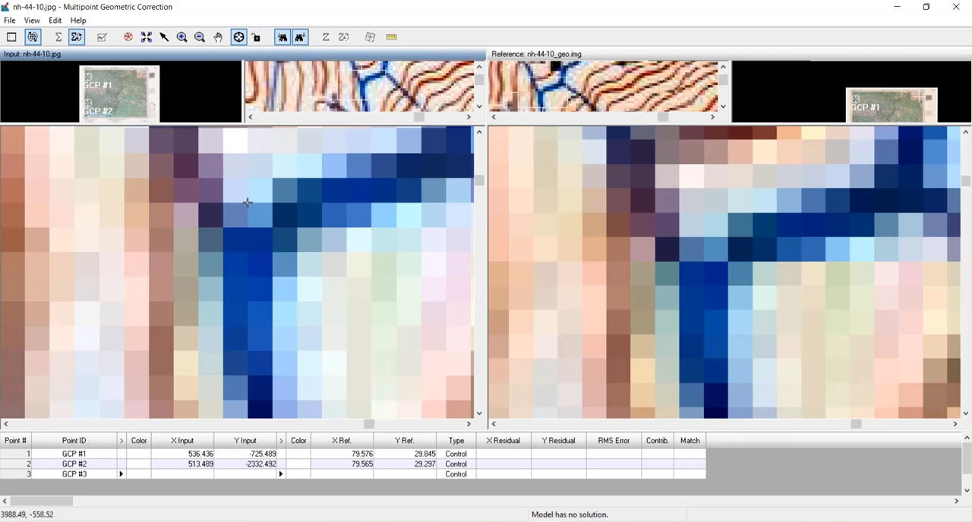
pyautogui.click(247, 202)
pyautogui.click(240, 43)
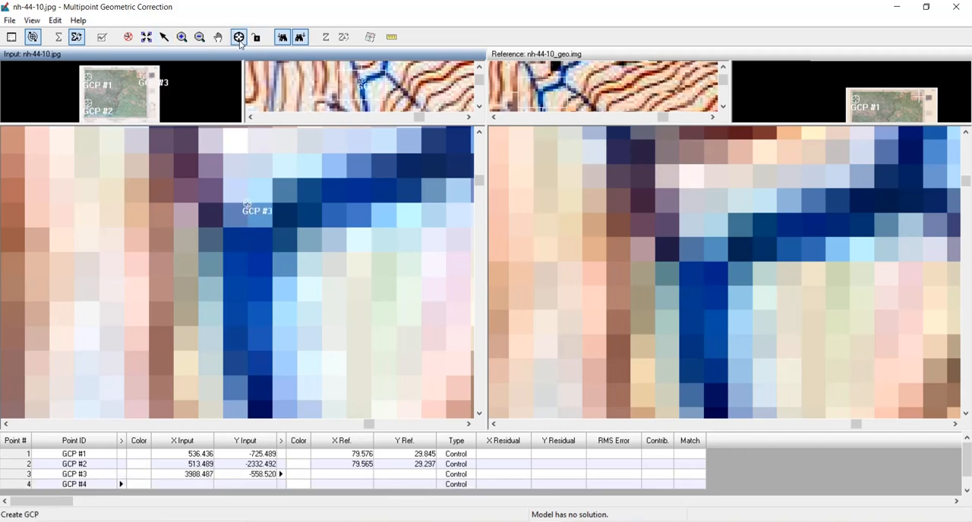
pyautogui.click(702, 237)
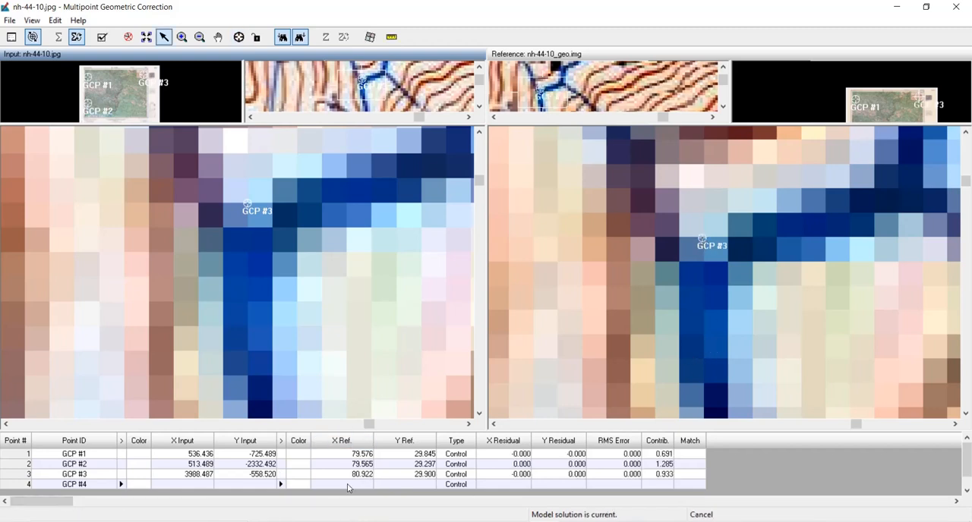
# - Fit both the input topo sheet and the reference image to their windows
pyautogui.scroll(-6, 390, 353)
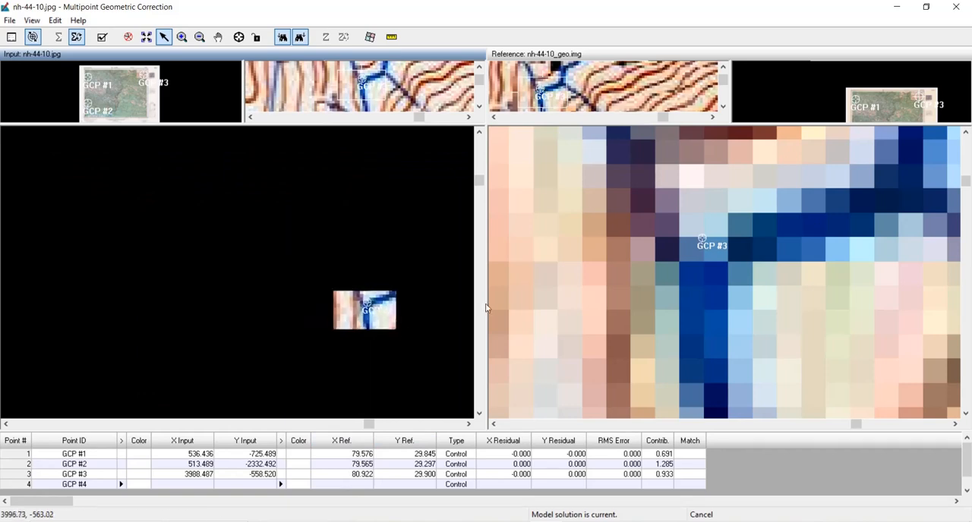
pyautogui.scroll(-6, 557, 266)
pyautogui.rightClick(295, 227)
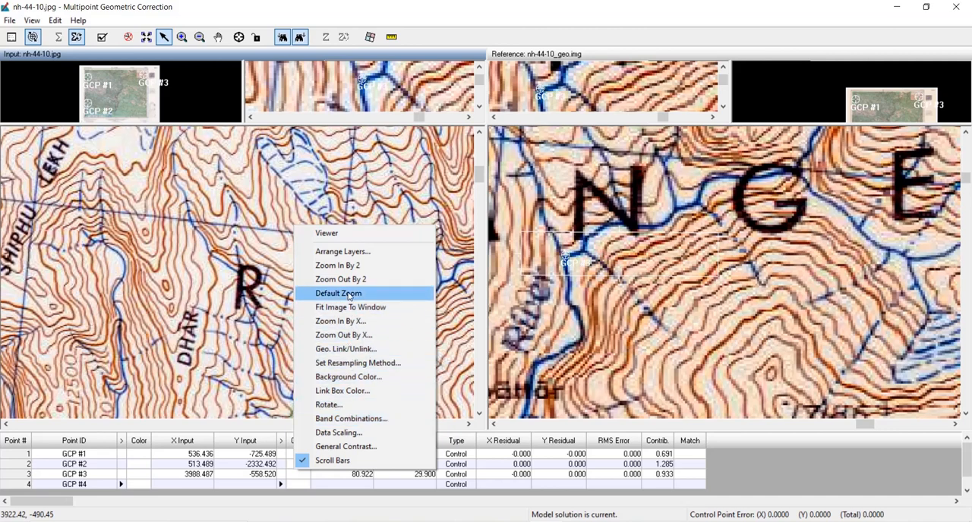
pyautogui.click(346, 307)
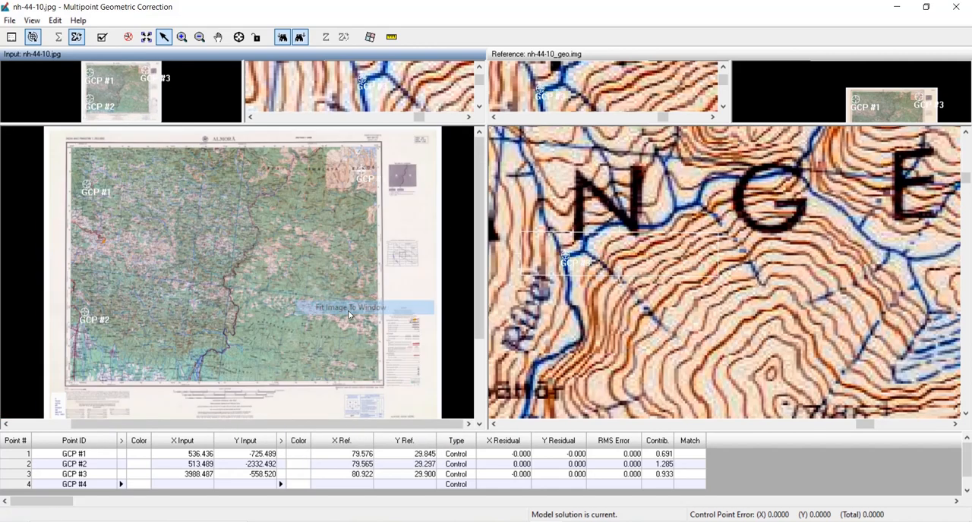
pyautogui.rightClick(609, 197)
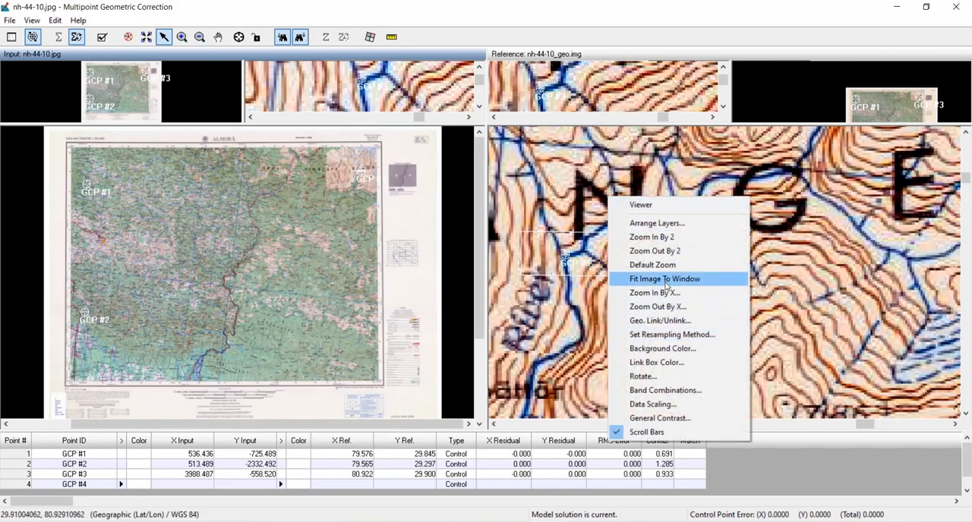
pyautogui.click(667, 279)
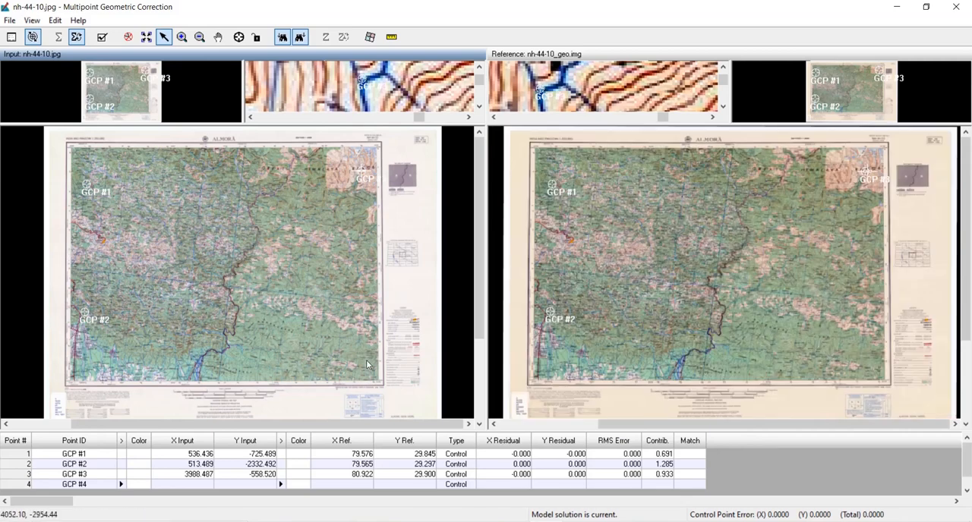
# - Locate the stream junction just north of Chamola in the southeastern corner of the input topo sheet
pyautogui.scroll(5, 364, 360)
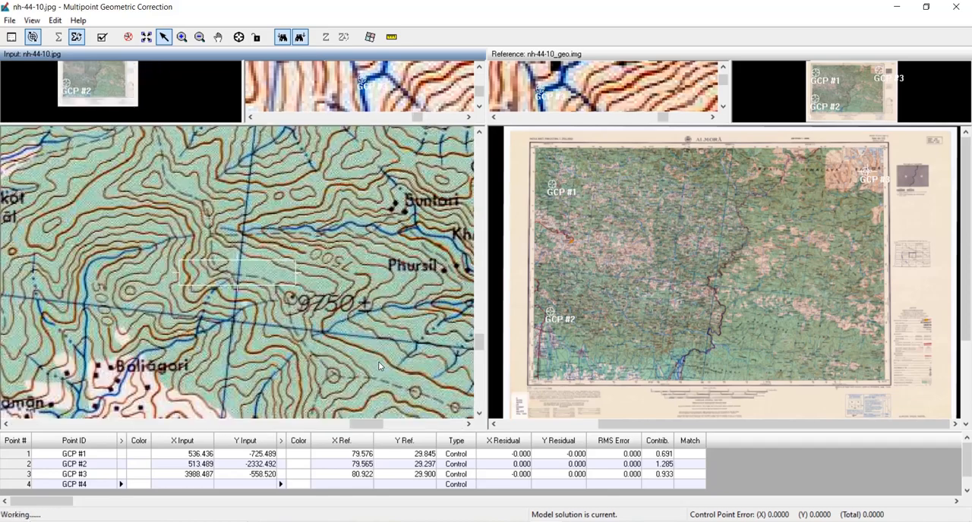
pyautogui.moveTo(378, 362); pyautogui.dragTo(268, 240)
pyautogui.moveTo(315, 304); pyautogui.dragTo(213, 159)
pyautogui.moveTo(278, 335); pyautogui.dragTo(286, 248)
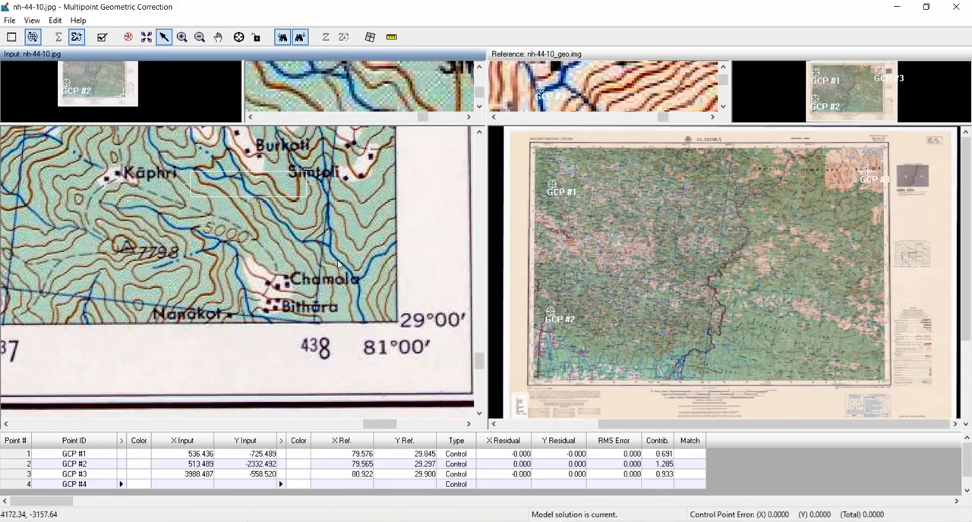
pyautogui.scroll(3, 337, 257)
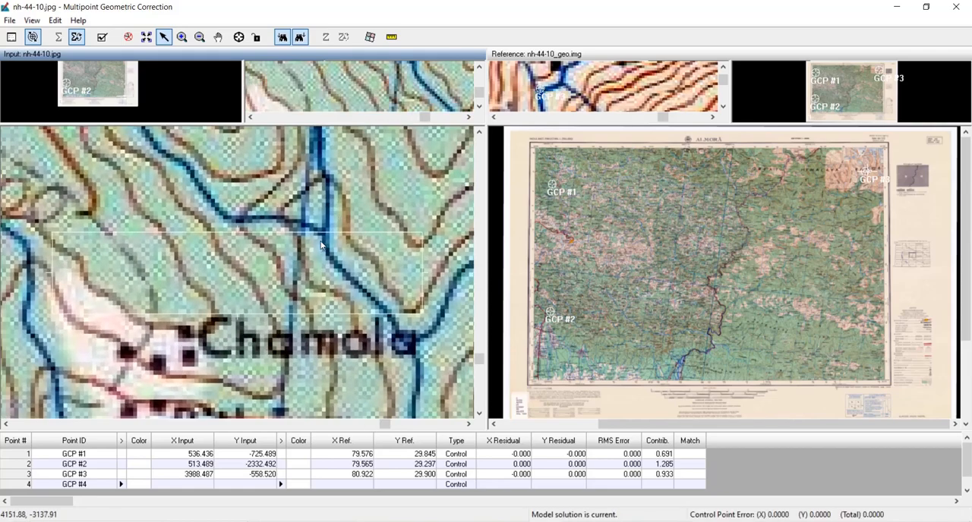
# - Locate the same stream junction north of Chamola in the southeastern corner of the reference image
pyautogui.scroll(2, 644, 292)
pyautogui.scroll(4, 746, 308)
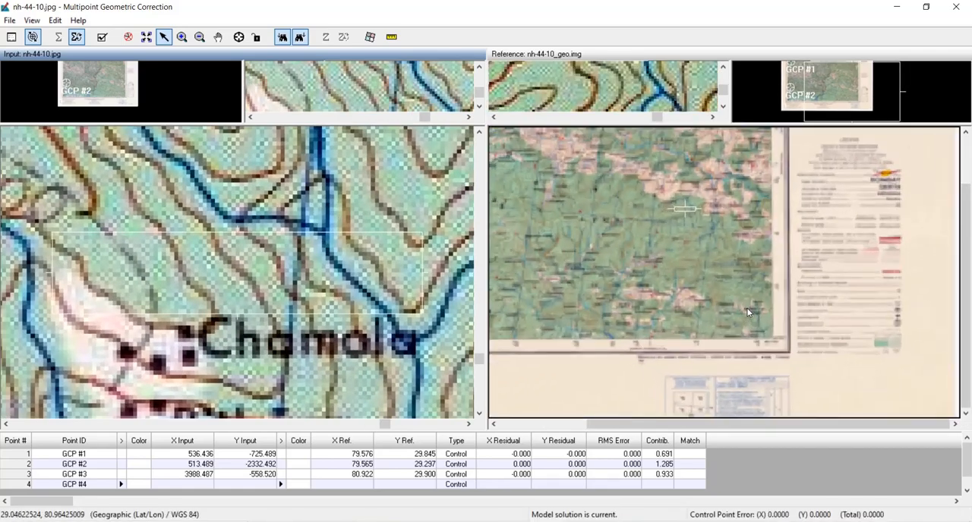
pyautogui.scroll(3, 747, 311)
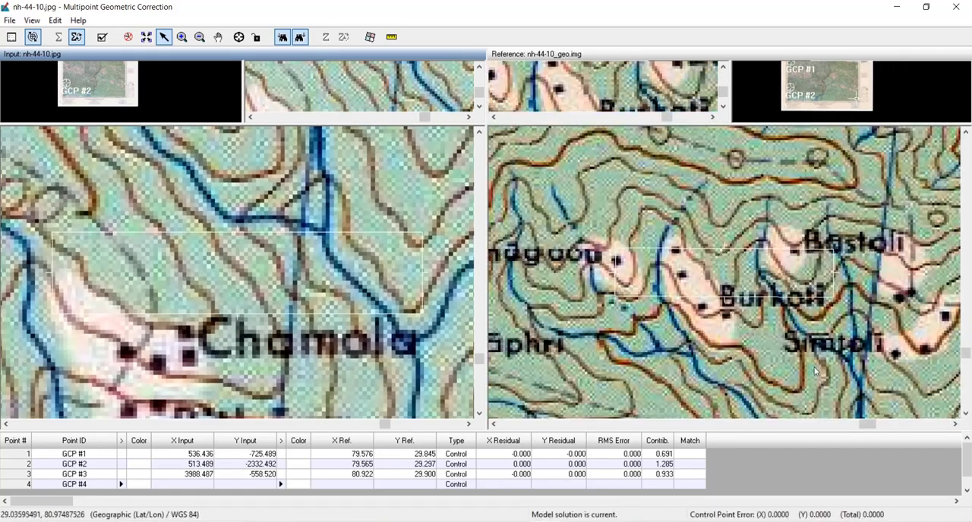
pyautogui.moveTo(874, 371); pyautogui.dragTo(493, 169)
pyautogui.moveTo(602, 340); pyautogui.dragTo(661, 275)
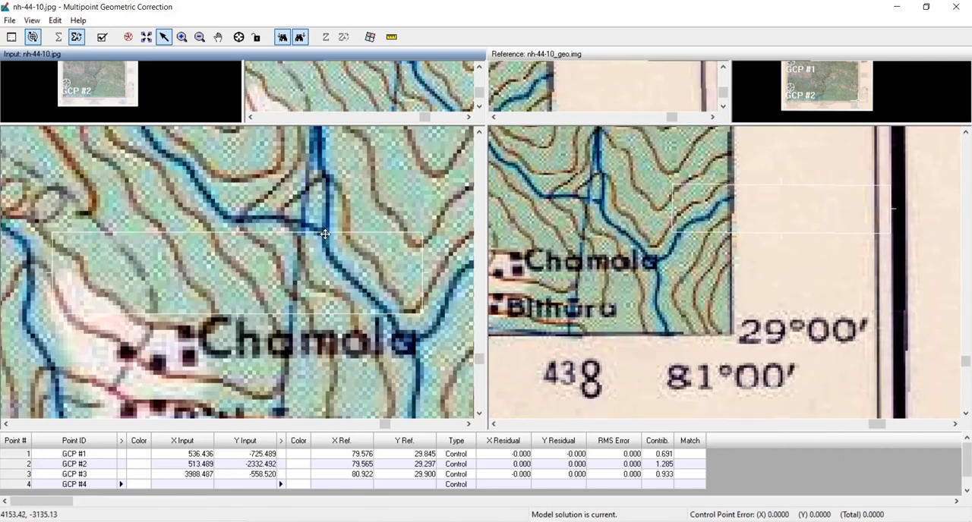
pyautogui.scroll(5, 604, 203)
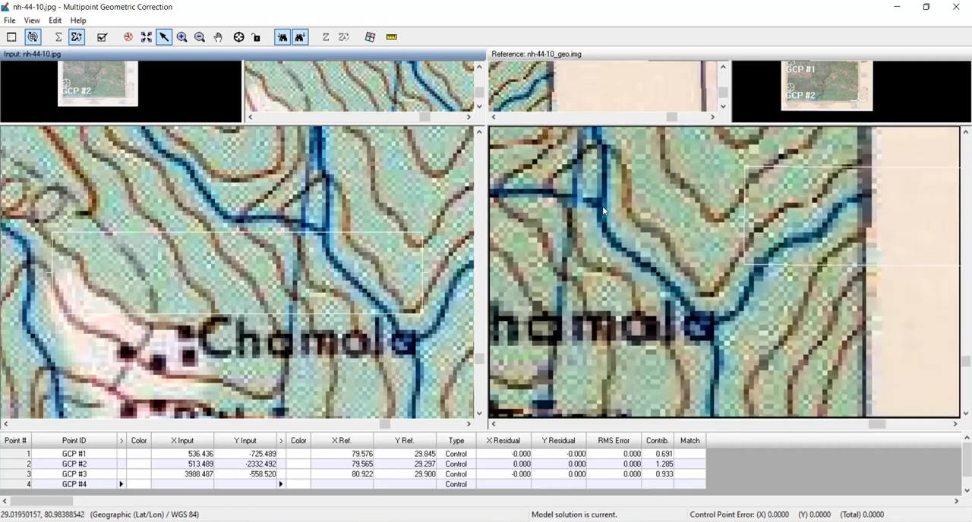
pyautogui.moveTo(598, 202); pyautogui.dragTo(661, 254)
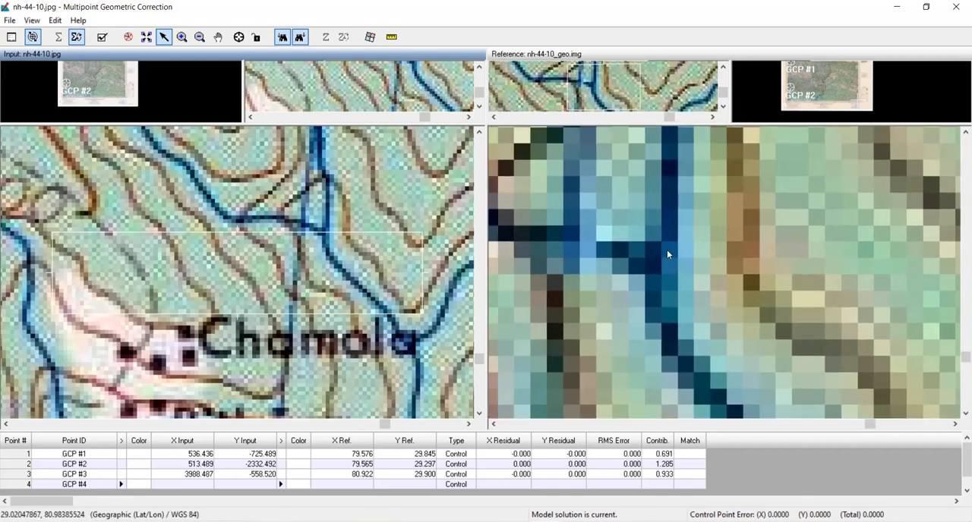
# - Match the stream junction north of Chamola at pixel level in both images
pyautogui.scroll(5, 356, 220)
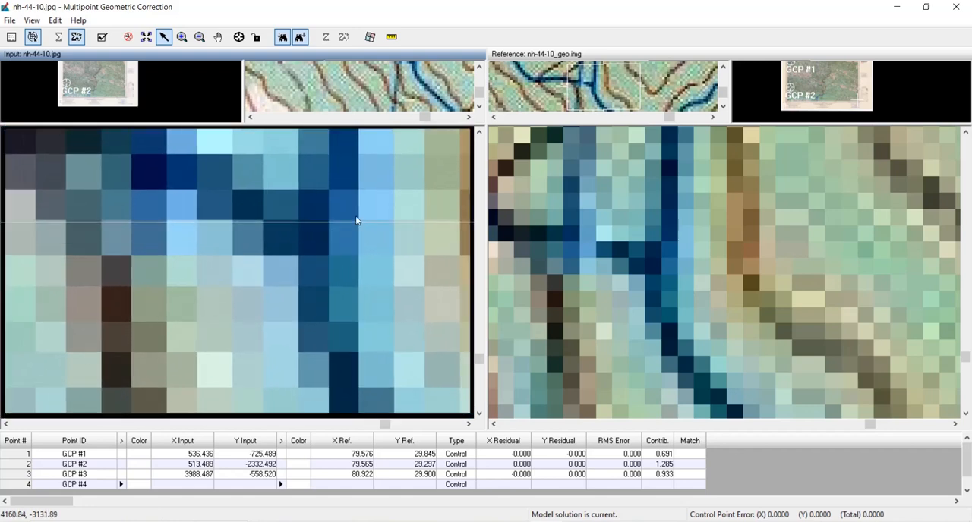
pyautogui.scroll(2, 357, 220)
pyautogui.moveTo(418, 189); pyautogui.dragTo(410, 288)
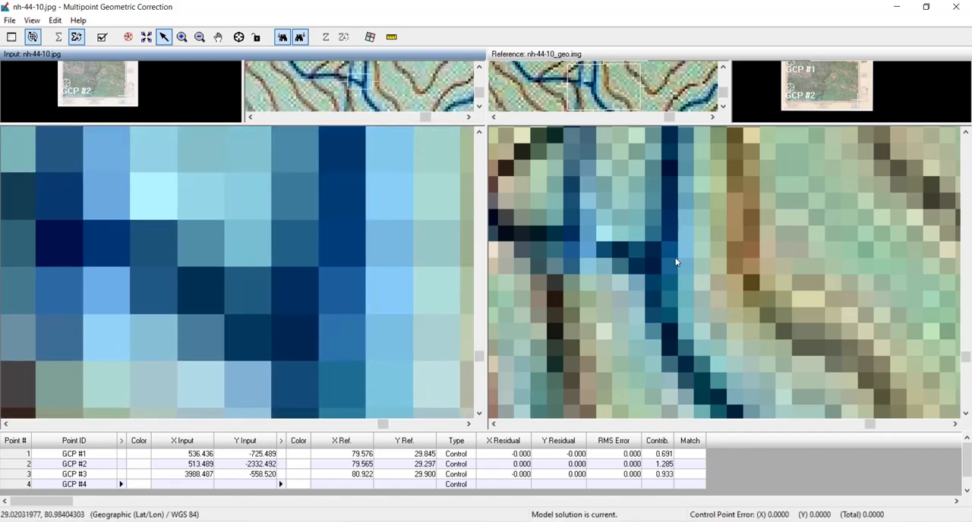
pyautogui.scroll(2, 676, 262)
pyautogui.moveTo(659, 233); pyautogui.dragTo(663, 285)
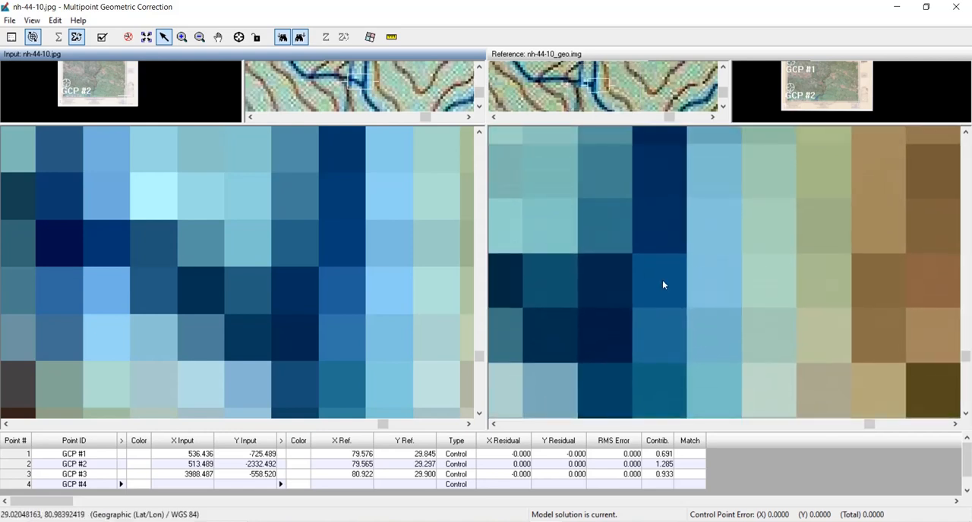
# - Create GCP #4 at about 4153.5, -3133.5 in the input and align its reference marker to the matching pixel corner at 80.984, 29.021
pyautogui.click(239, 36)
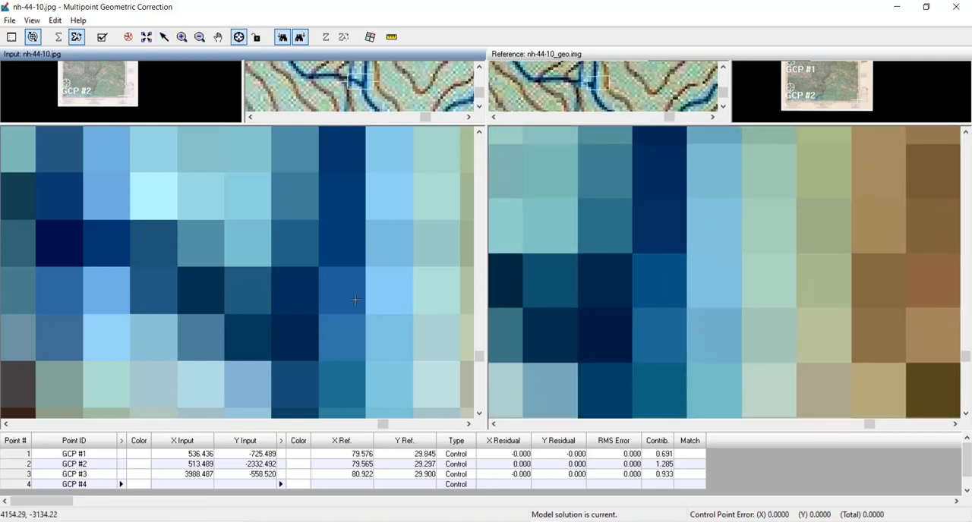
pyautogui.click(317, 266)
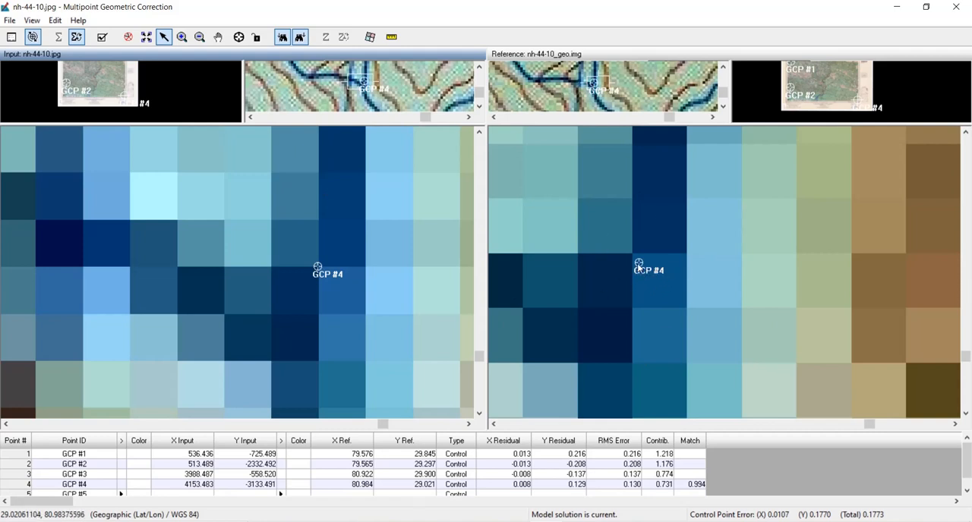
pyautogui.moveTo(639, 263); pyautogui.dragTo(632, 253)
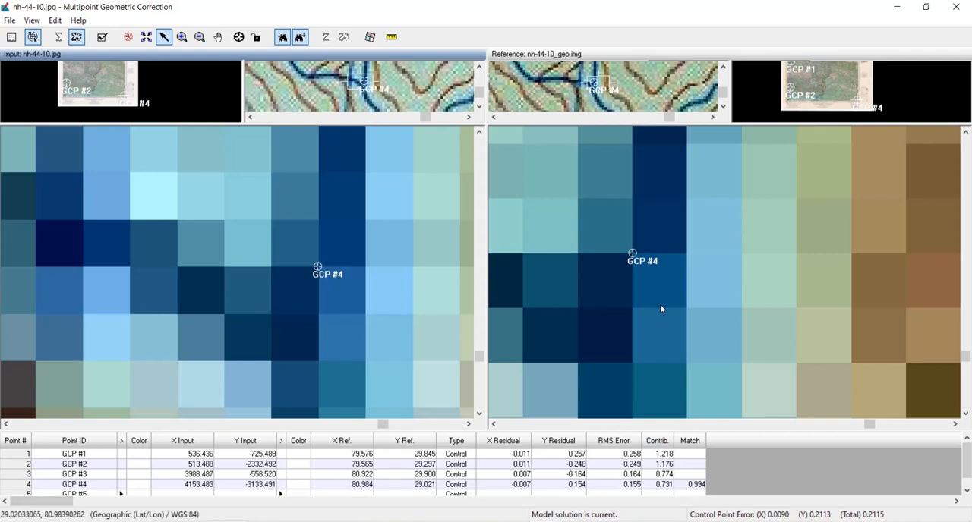
# - Examine the distribution of the control points across the whole reference sheet
pyautogui.scroll(-5, 660, 304)
pyautogui.scroll(-10, 252, 307)
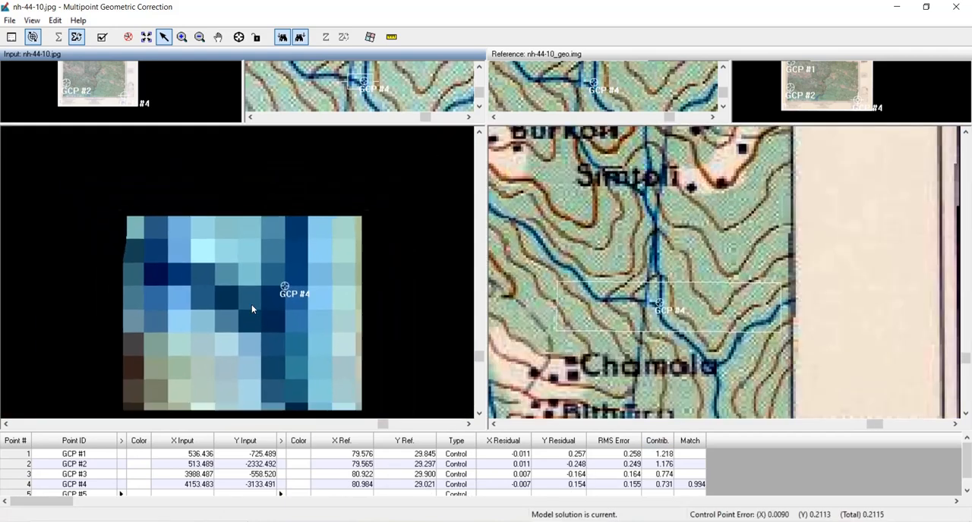
pyautogui.scroll(-3, 751, 244)
pyautogui.scroll(-4, 751, 245)
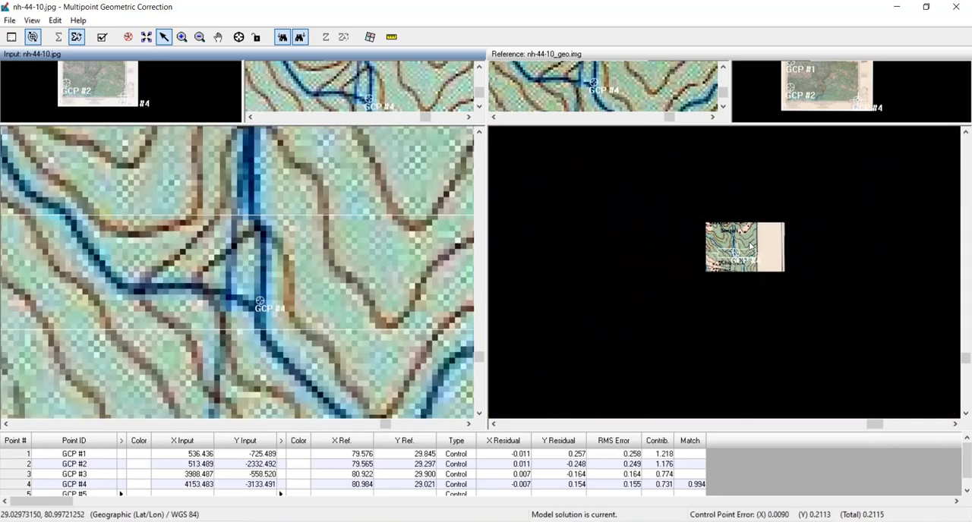
pyautogui.scroll(-2, 756, 295)
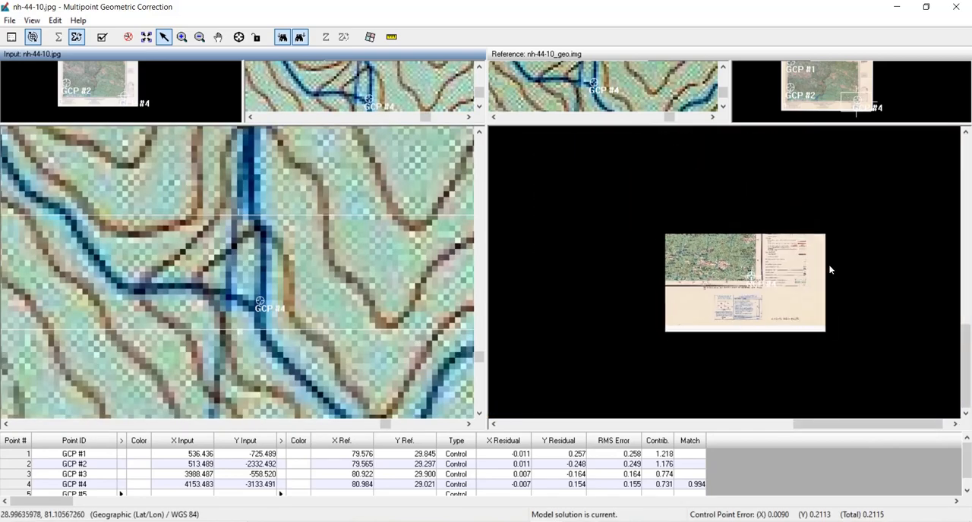
pyautogui.scroll(5, 714, 265)
pyautogui.scroll(-2, 725, 264)
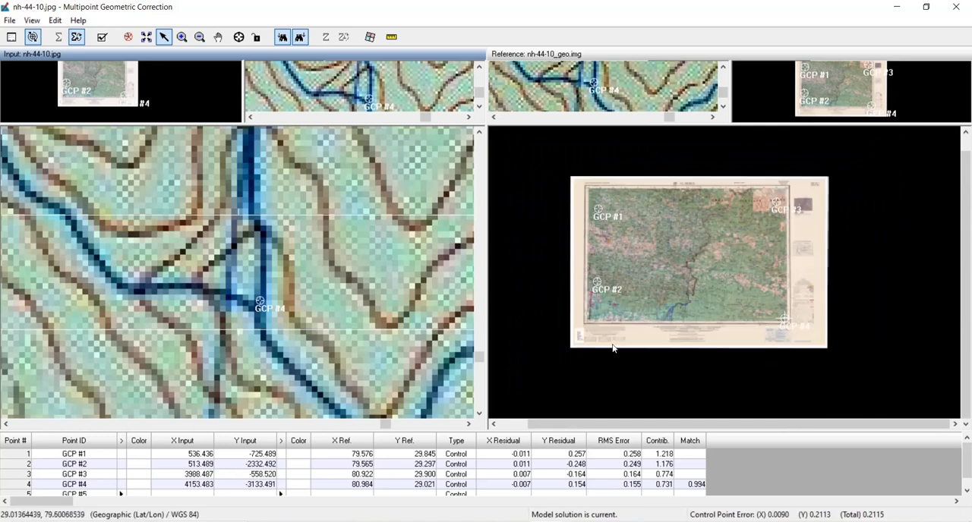
# - Set the Resample output file to nh-44-10_geo_m_to_i.img in the topo-sheet folder
pyautogui.click(369, 38)
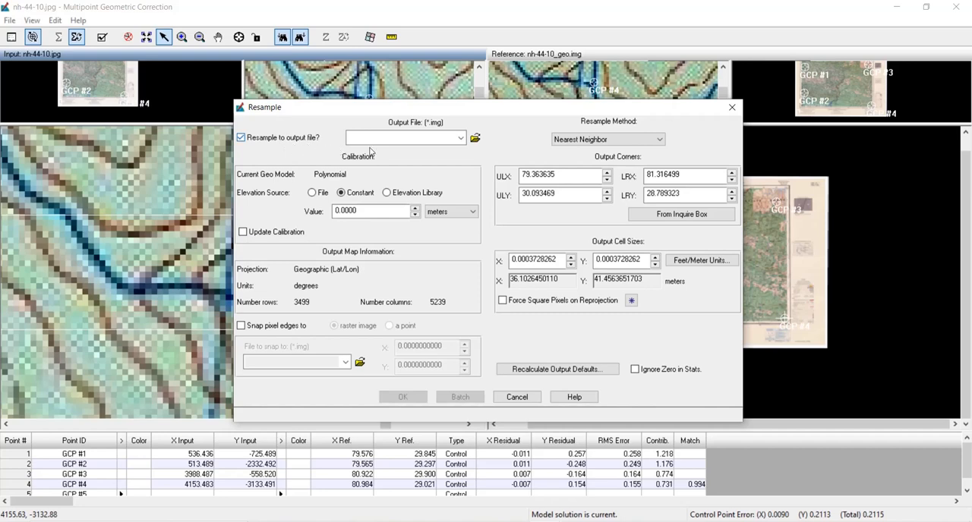
pyautogui.click(475, 138)
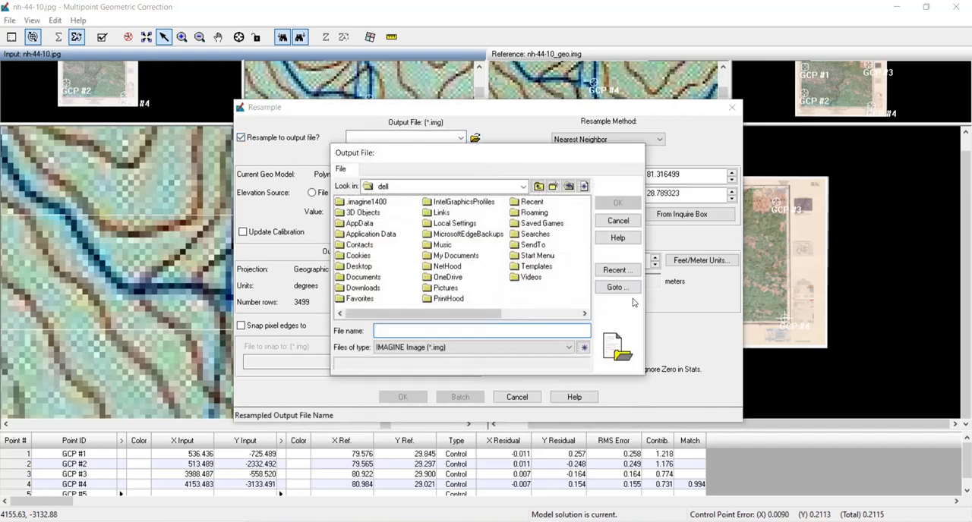
pyautogui.click(615, 270)
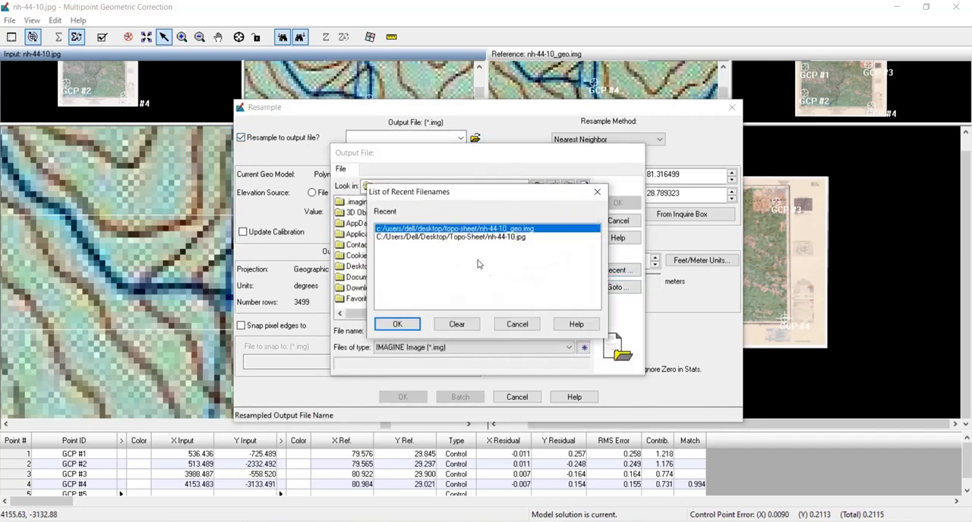
pyautogui.click(398, 324)
pyautogui.click(580, 313)
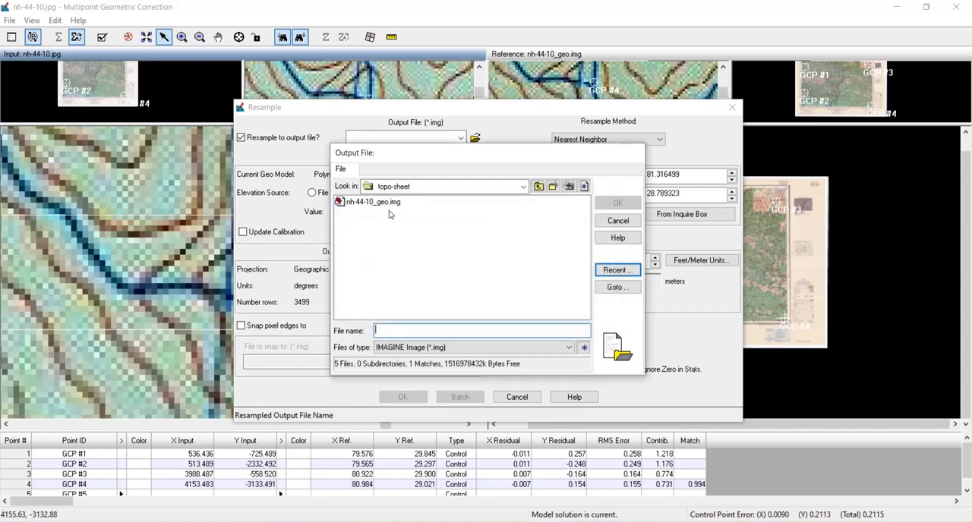
pyautogui.click(372, 202)
pyautogui.click(417, 331)
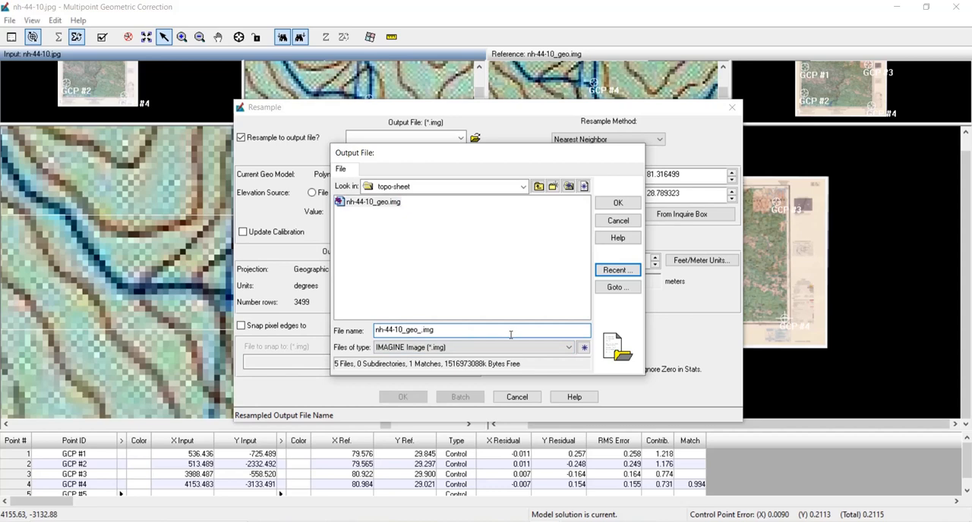
pyautogui.write('_Mt')
pyautogui.write('_i')
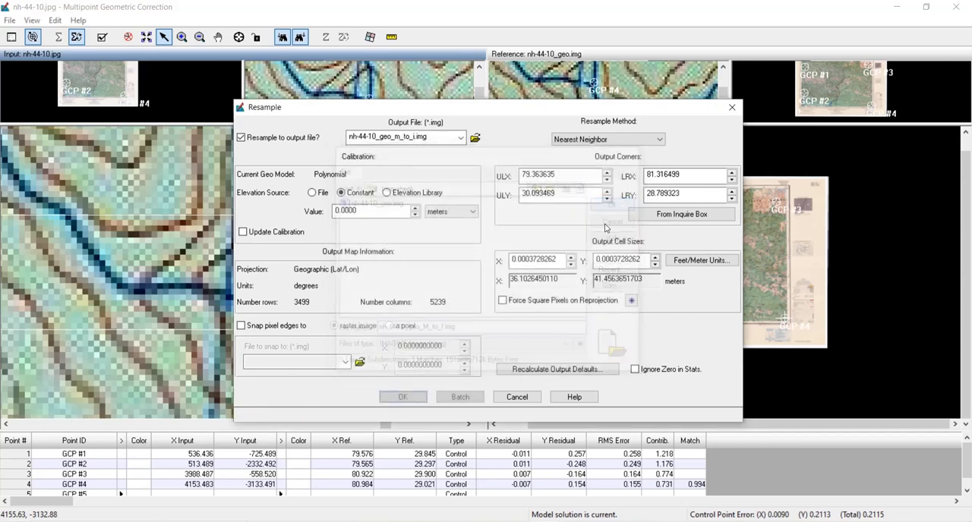
pyautogui.click(617, 202)
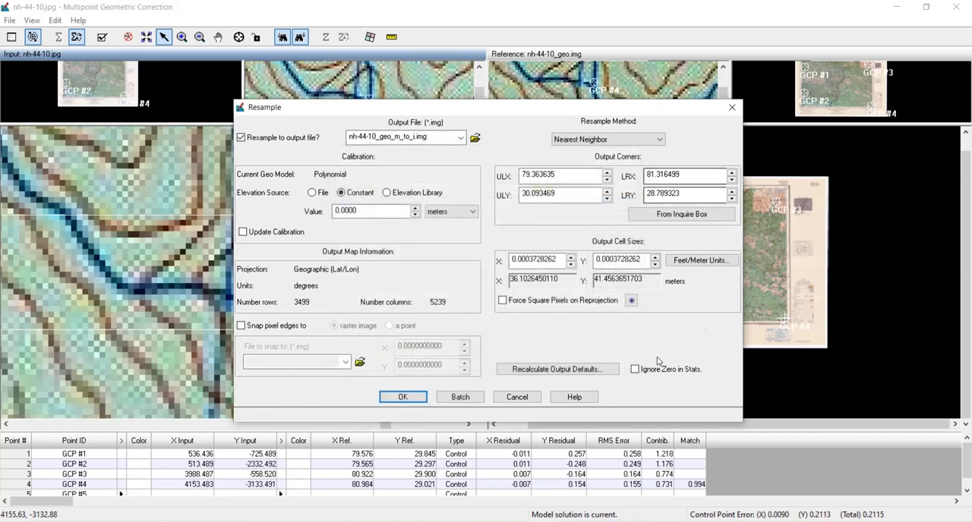
# - Run the Nearest Neighbor resampling of nh-44-10.jpg, dismiss the finished jobs from the Process List and close it
pyautogui.click(412, 400)
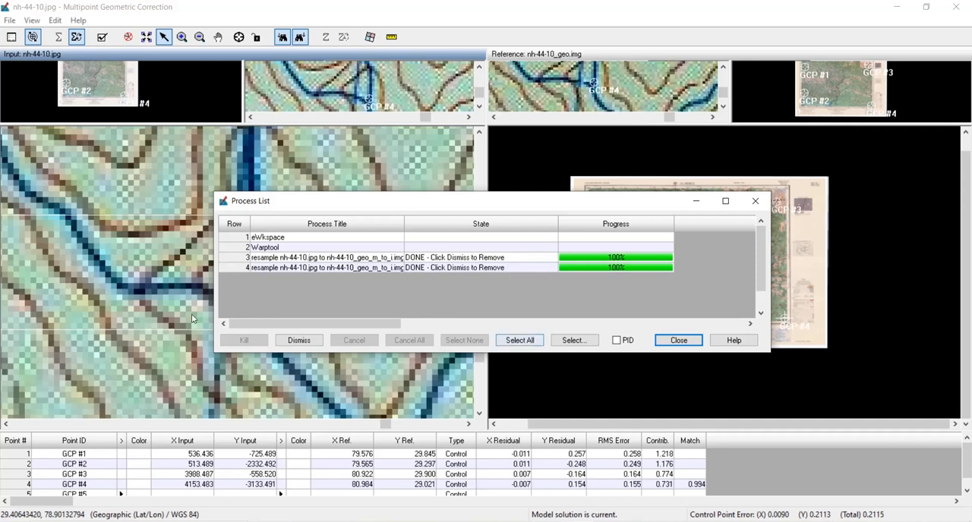
pyautogui.moveTo(233, 238); pyautogui.dragTo(233, 266)
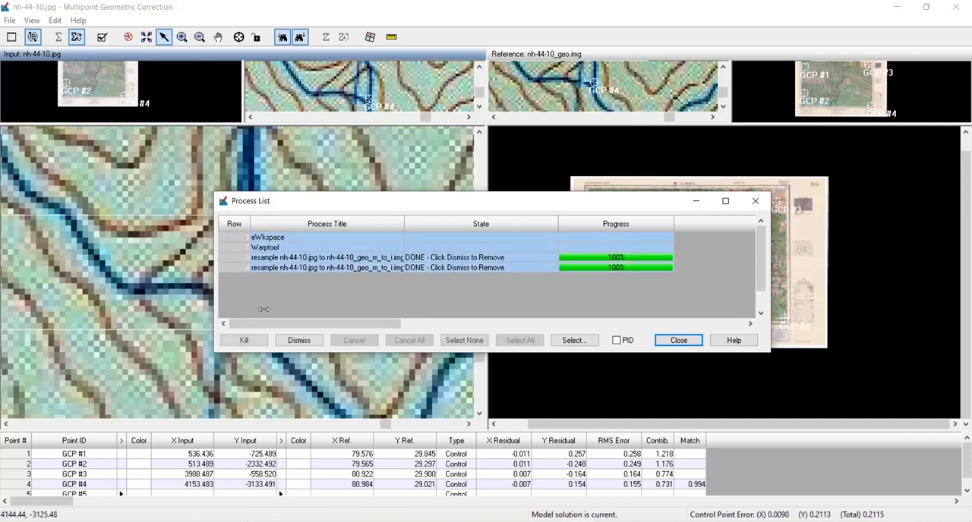
pyautogui.click(304, 342)
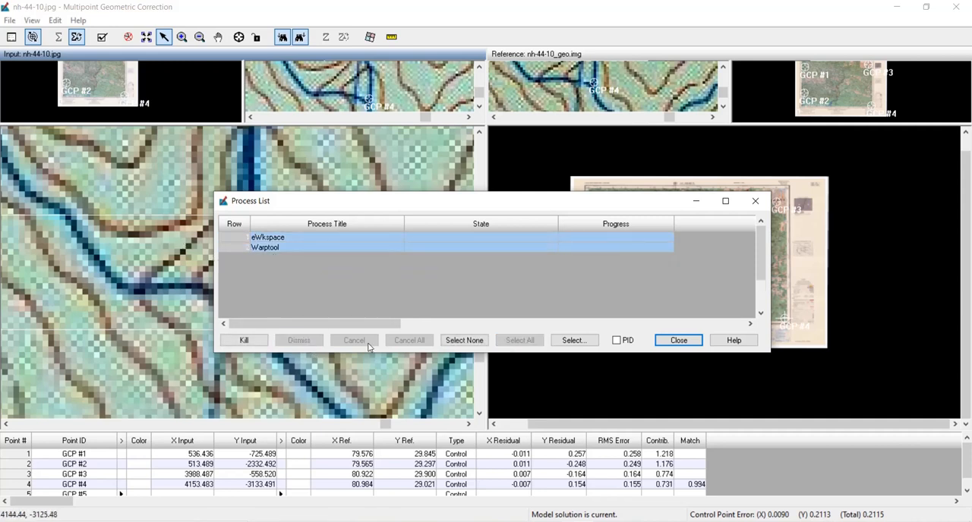
pyautogui.click(755, 200)
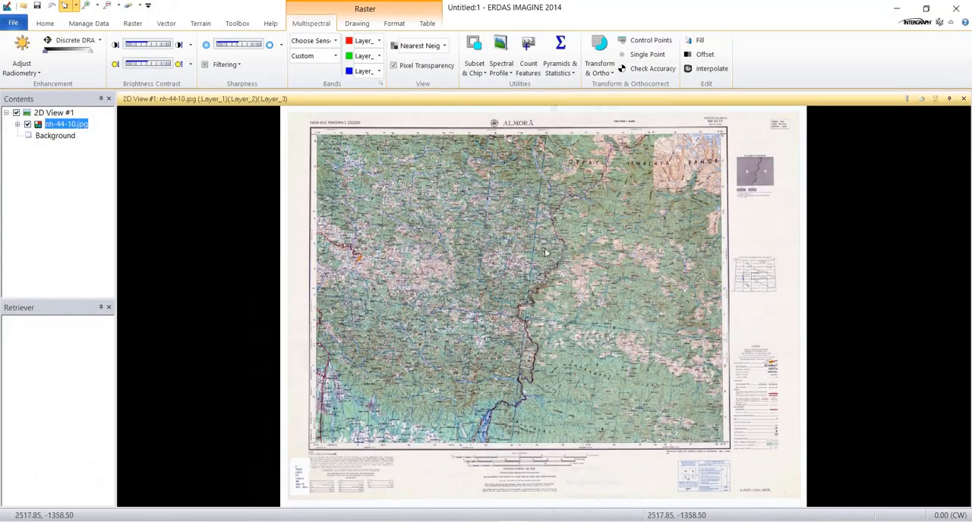
# - Close nh-44-10.jpg in the 2D view and load nh-44-10_geo_m_to_i.img from the topo-sheet folder in its place, fitted to the frame
pyautogui.rightClick(545, 249)
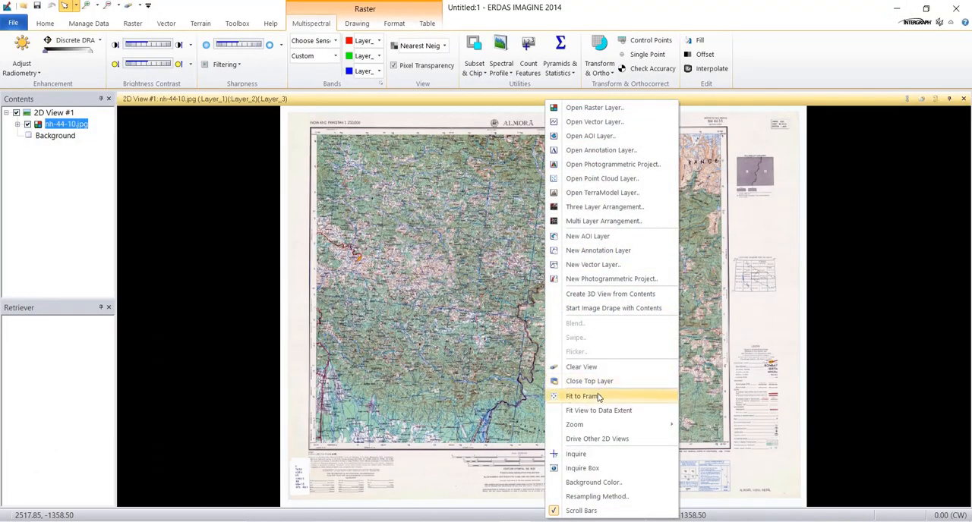
pyautogui.click(591, 381)
pyautogui.rightClick(577, 321)
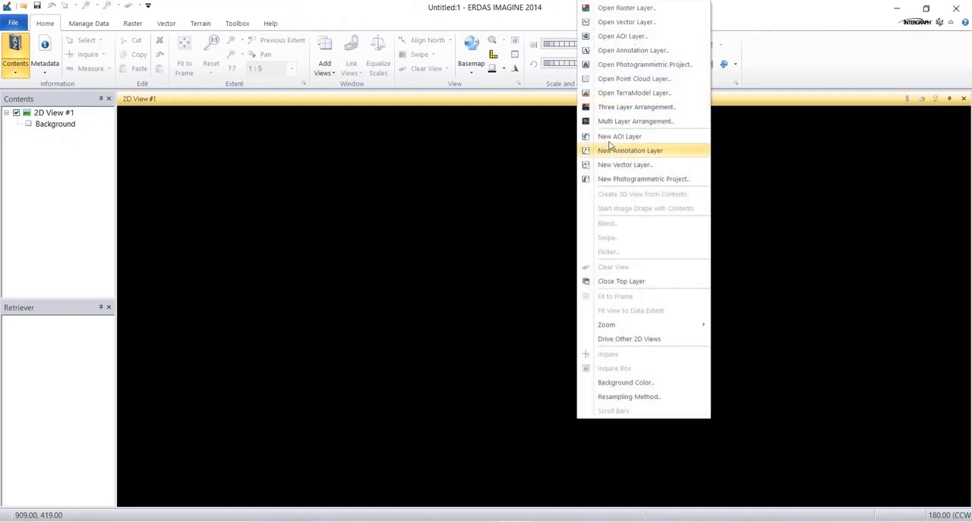
pyautogui.click(611, 8)
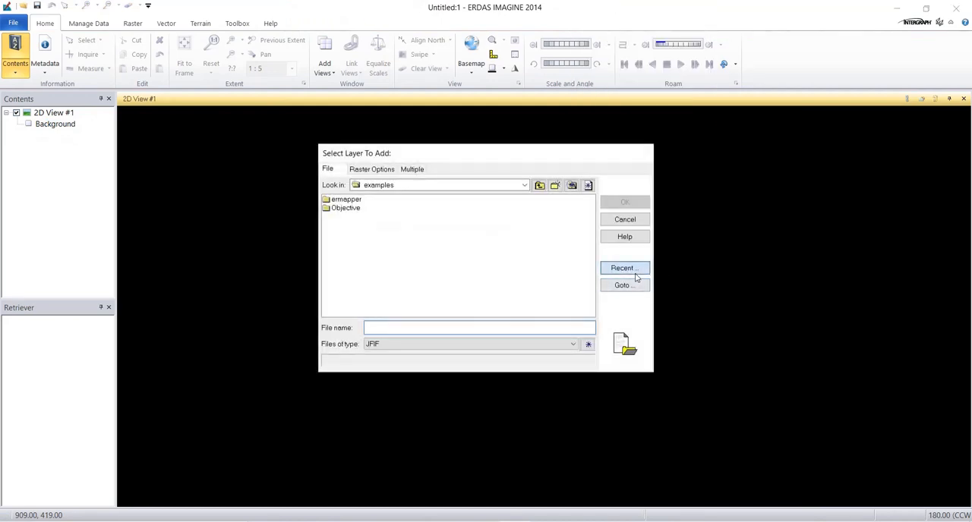
pyautogui.click(635, 277)
pyautogui.click(390, 322)
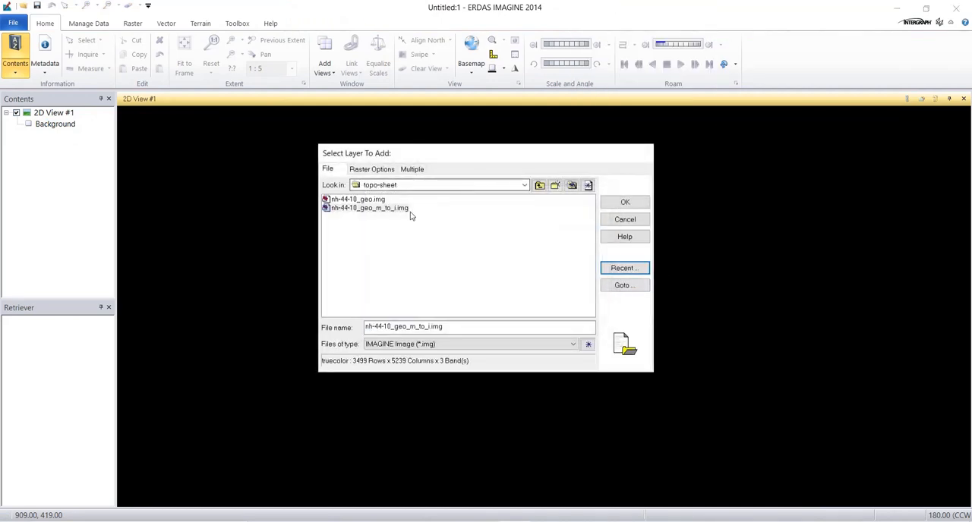
pyautogui.doubleClick(393, 213)
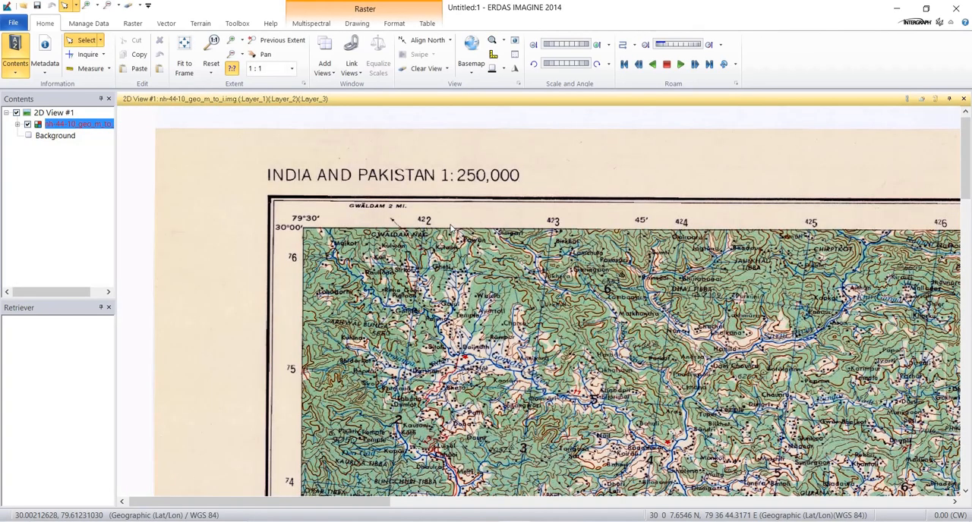
pyautogui.rightClick(451, 273)
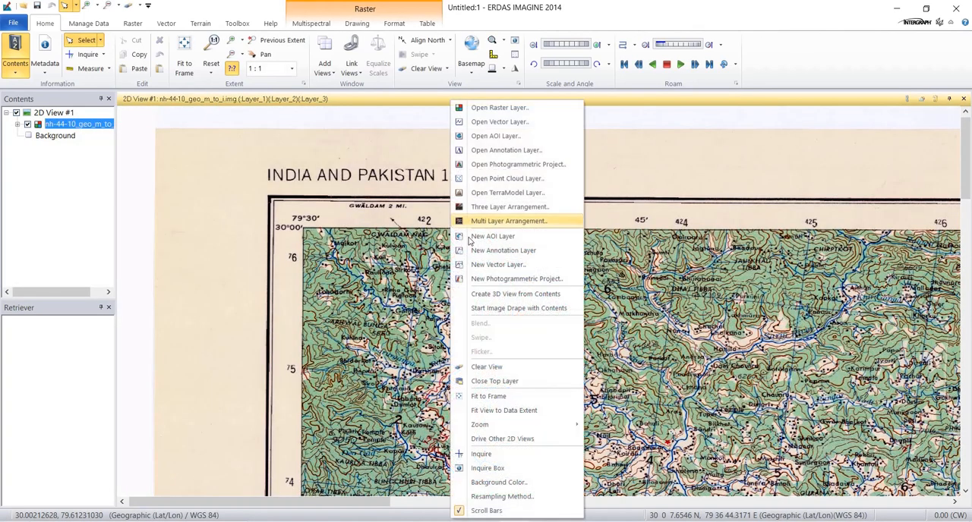
pyautogui.click(490, 396)
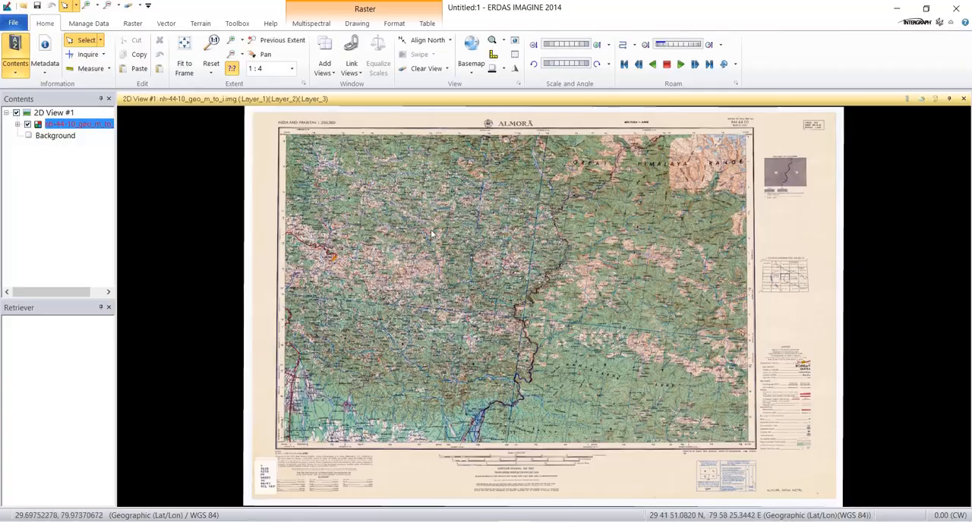
# - Examine the resampled sheet up close around its 79°30' / 30°00' corner and the nearby rivers, ending with the whole sheet in view
pyautogui.scroll(1, 397, 239)
pyautogui.scroll(7, 397, 238)
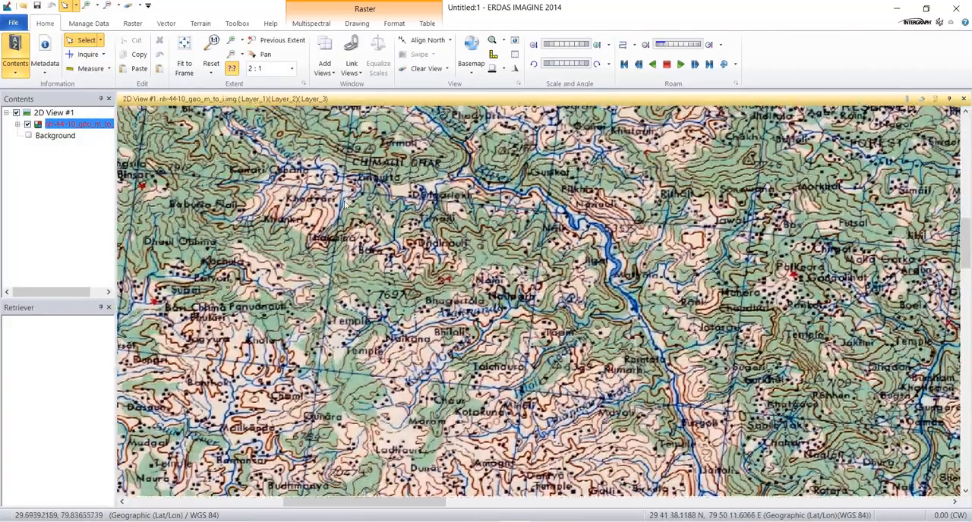
pyautogui.moveTo(344, 203); pyautogui.dragTo(555, 361)
pyautogui.moveTo(342, 186); pyautogui.dragTo(501, 325)
pyautogui.moveTo(455, 170); pyautogui.dragTo(451, 320)
pyautogui.moveTo(452, 221); pyautogui.dragTo(446, 312)
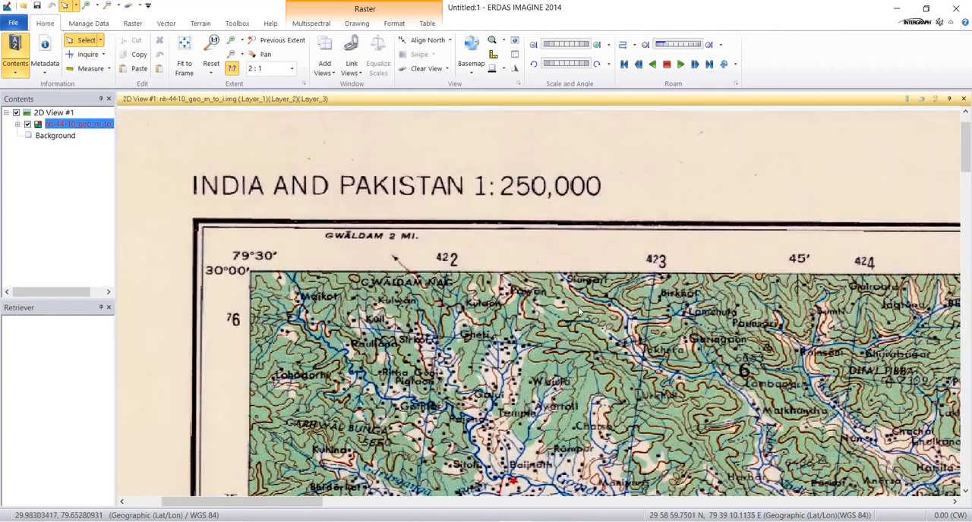
pyautogui.moveTo(601, 296); pyautogui.dragTo(352, 185)
pyautogui.moveTo(609, 323); pyautogui.dragTo(493, 215)
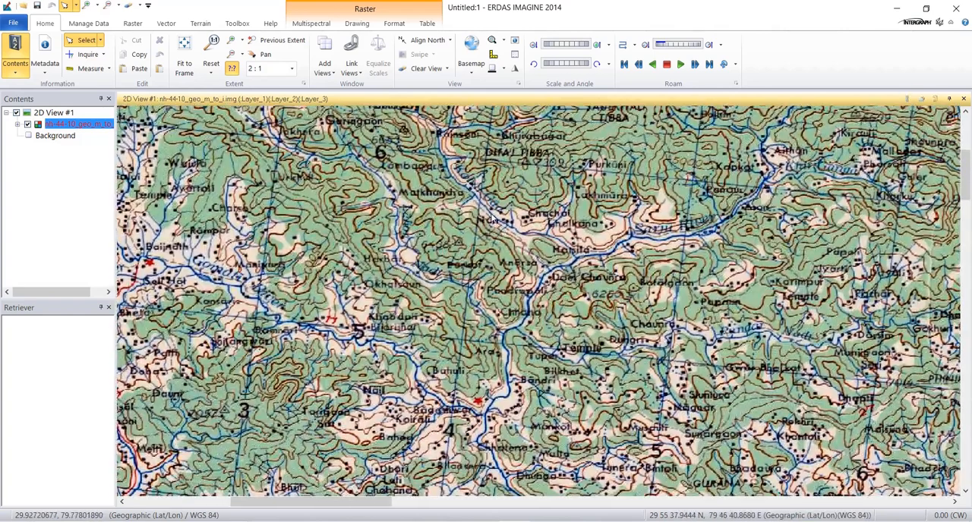
pyautogui.rightClick(495, 181)
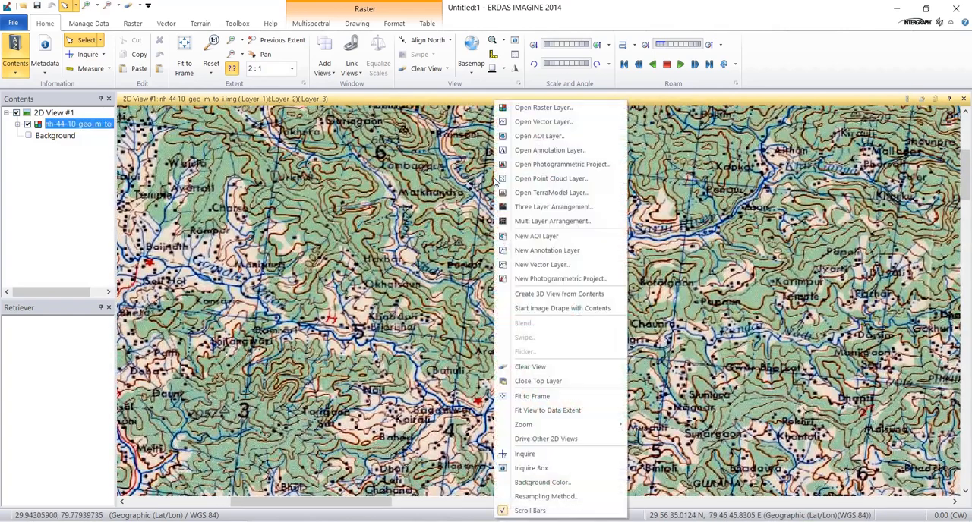
pyautogui.click(542, 396)
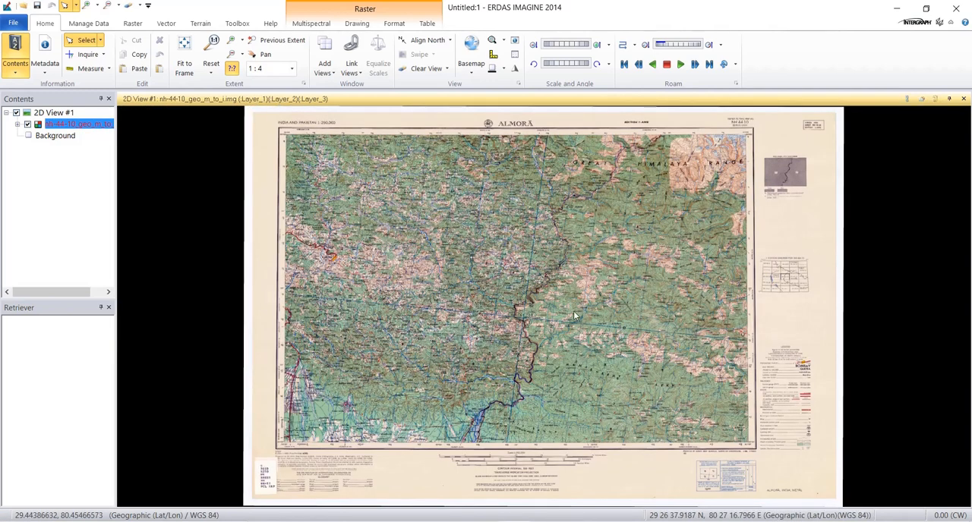
# - Bring up the layer and view commands for the 2D view showing the resampled sheet
pyautogui.rightClick(510, 248)
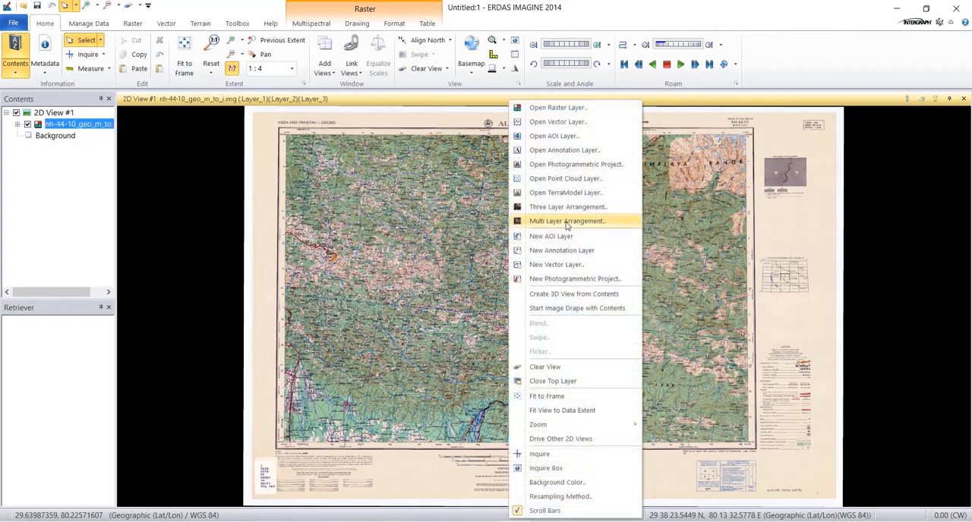